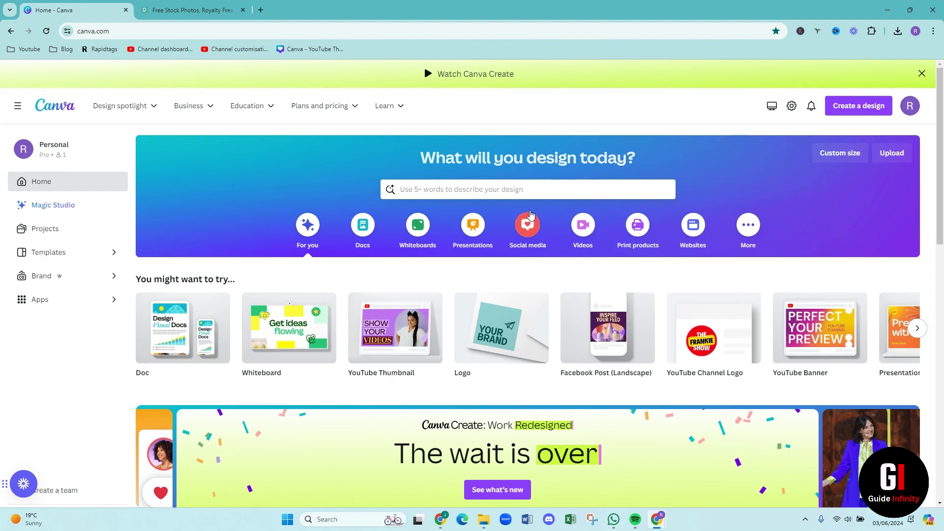
# Search Canva for 'ebook' and open the Ebook Cover templates
pyautogui.click(503, 195)
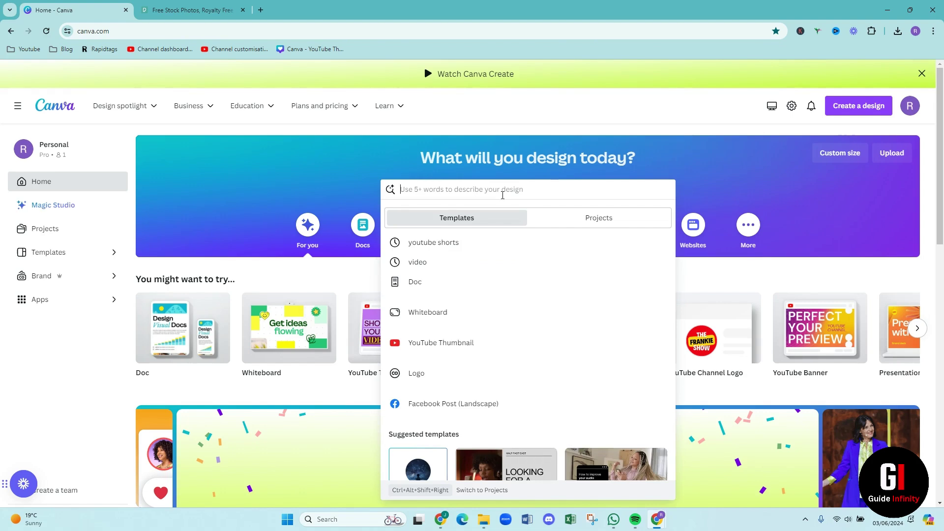
pyautogui.write('ebook')
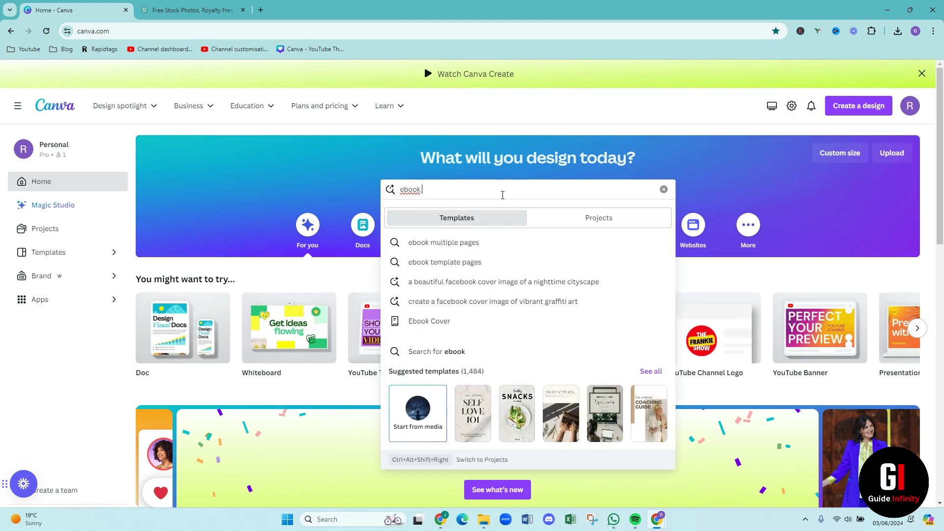
pyautogui.click(453, 329)
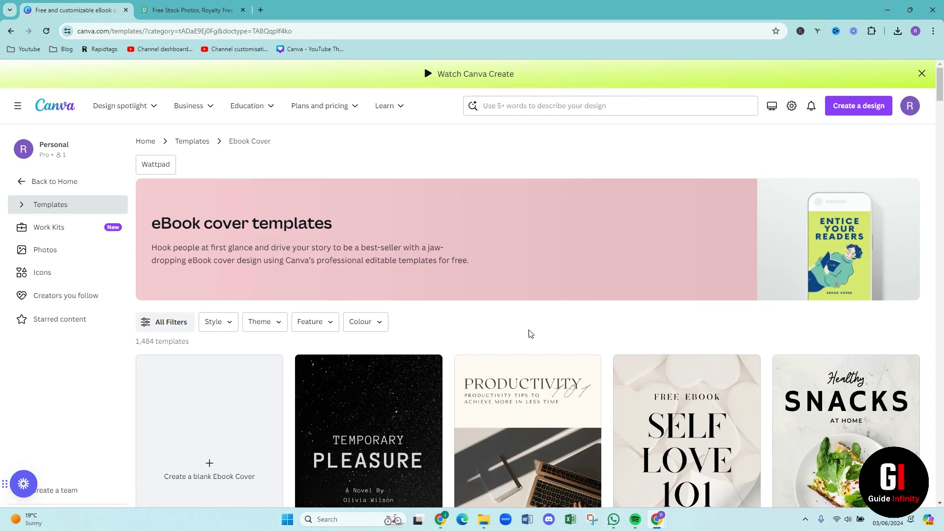
pyautogui.scroll(-1, 590, 327)
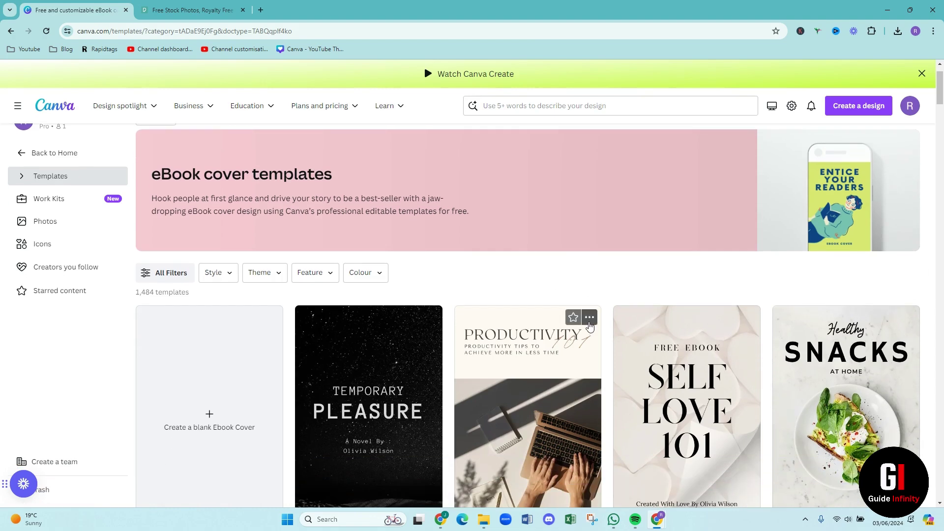
pyautogui.scroll(-2, 590, 329)
pyautogui.scroll(-3, 590, 327)
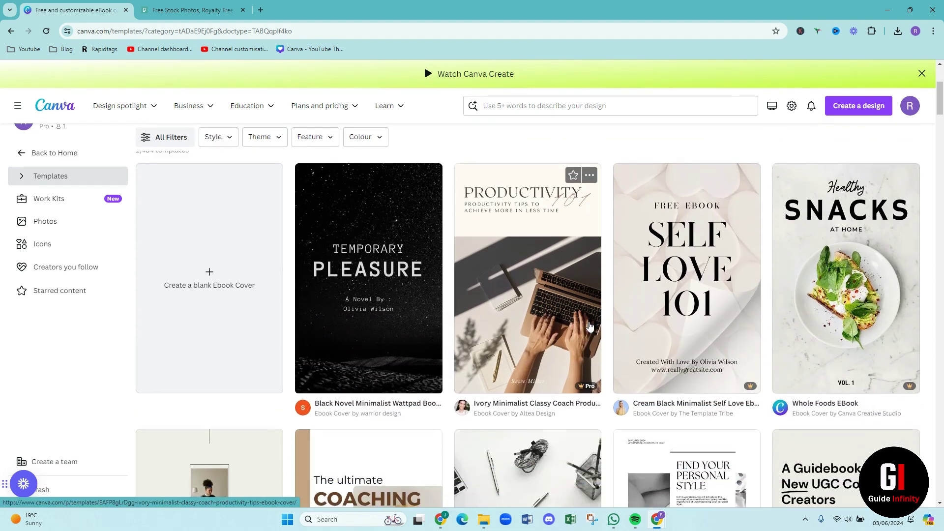
pyautogui.scroll(4, 590, 326)
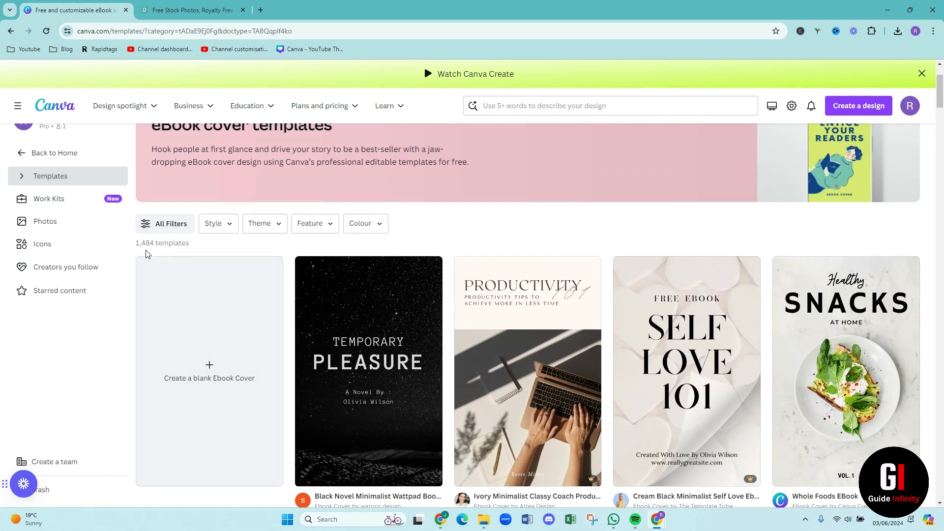
pyautogui.scroll(-1, 509, 315)
pyautogui.scroll(-3, 509, 311)
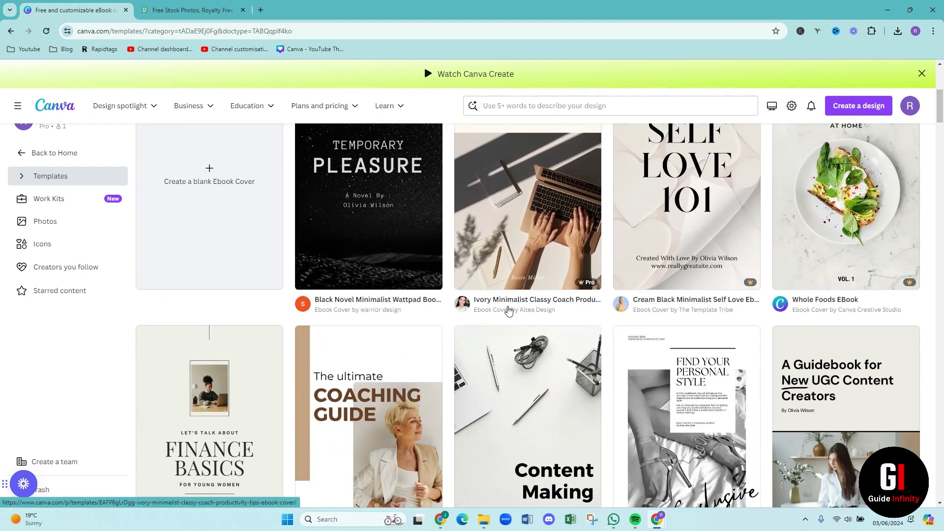
pyautogui.scroll(-1, 522, 320)
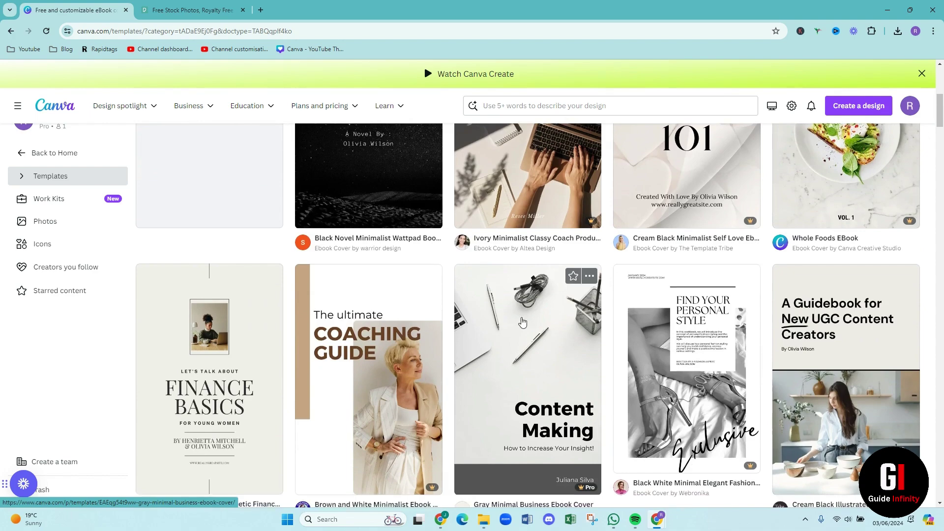
pyautogui.scroll(5, 522, 319)
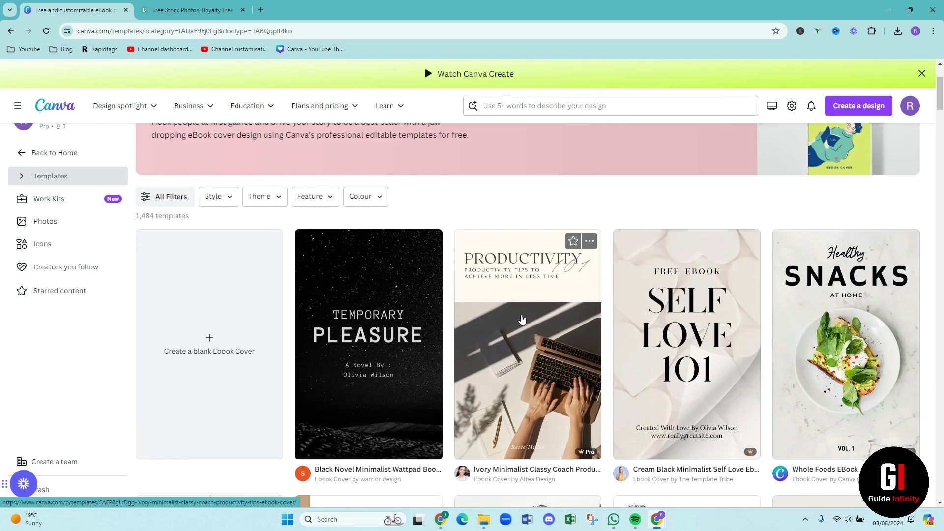
pyautogui.scroll(1, 522, 320)
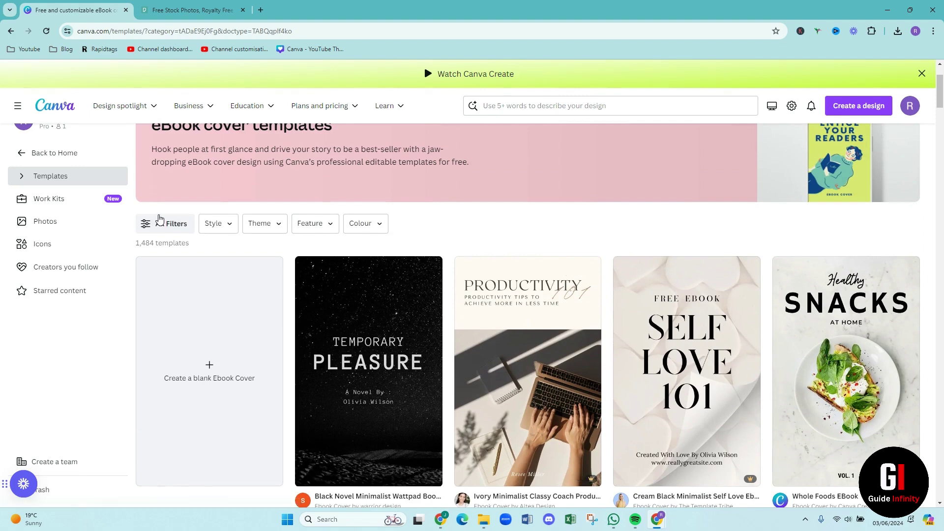
pyautogui.click(163, 224)
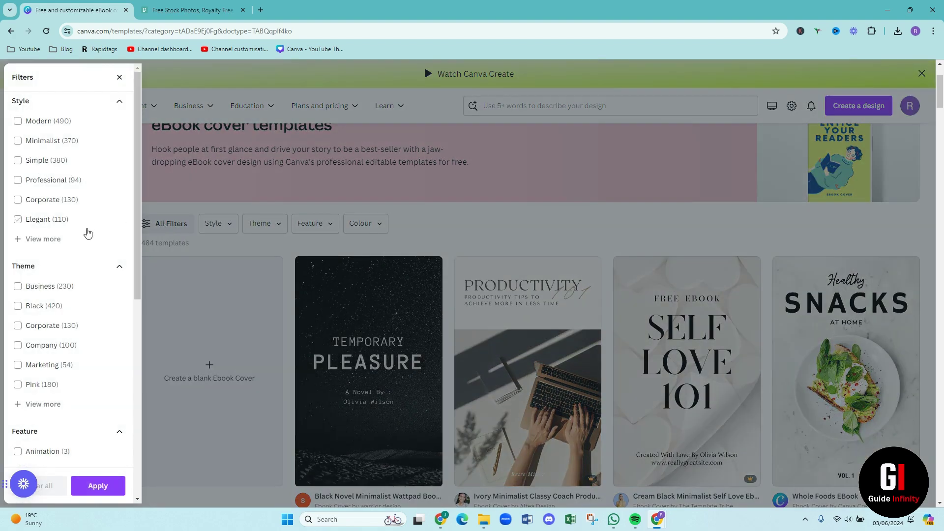
pyautogui.scroll(-8, 87, 236)
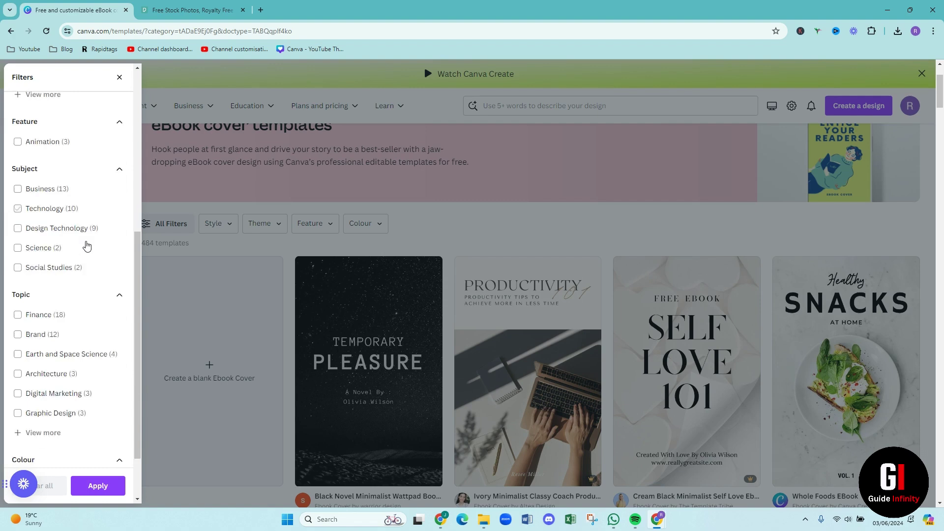
pyautogui.scroll(5, 86, 245)
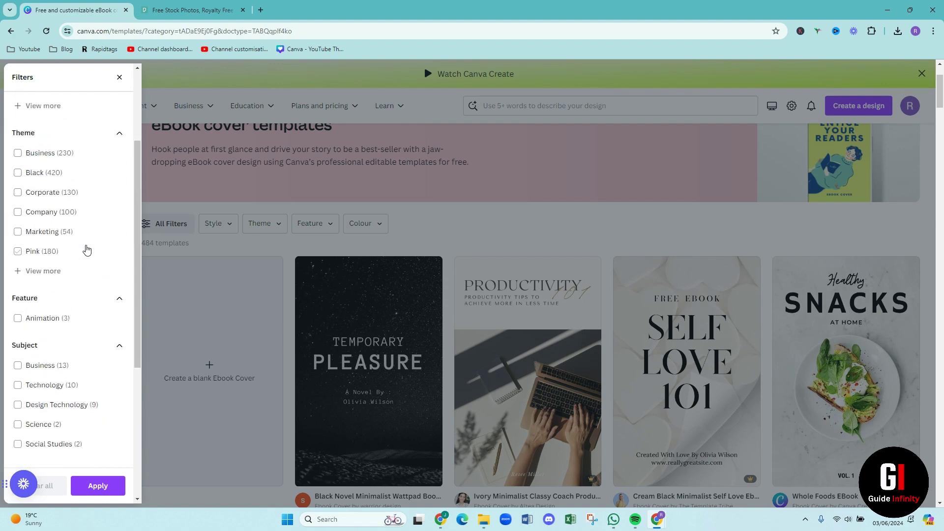
pyautogui.scroll(3, 87, 249)
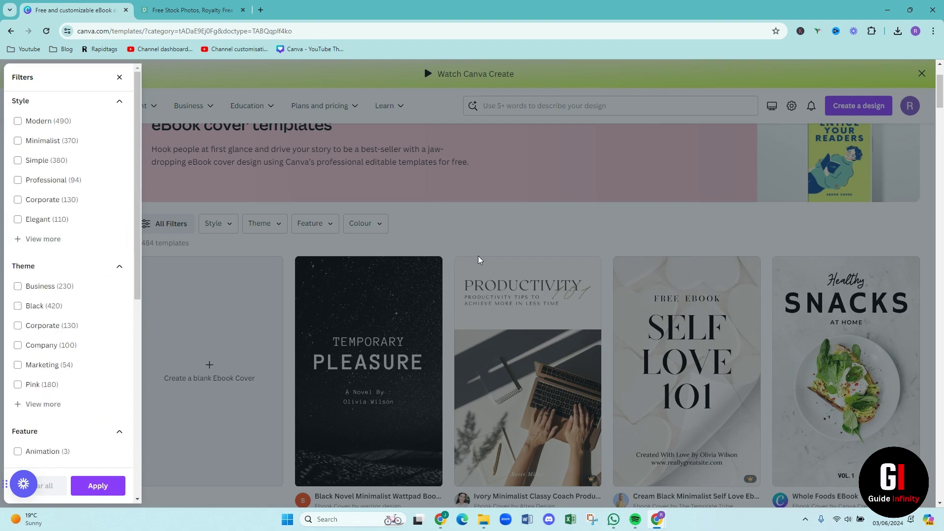
pyautogui.click(476, 237)
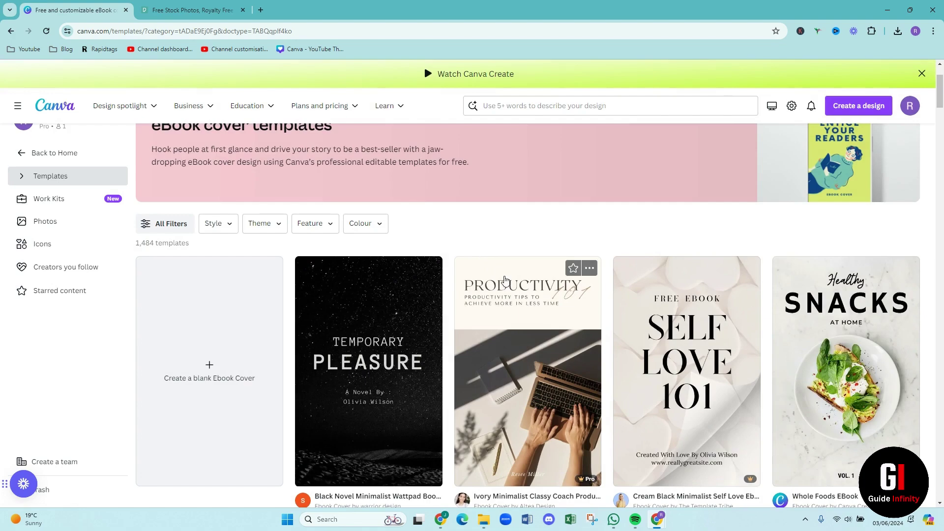
pyautogui.scroll(-3, 502, 276)
pyautogui.scroll(-4, 509, 283)
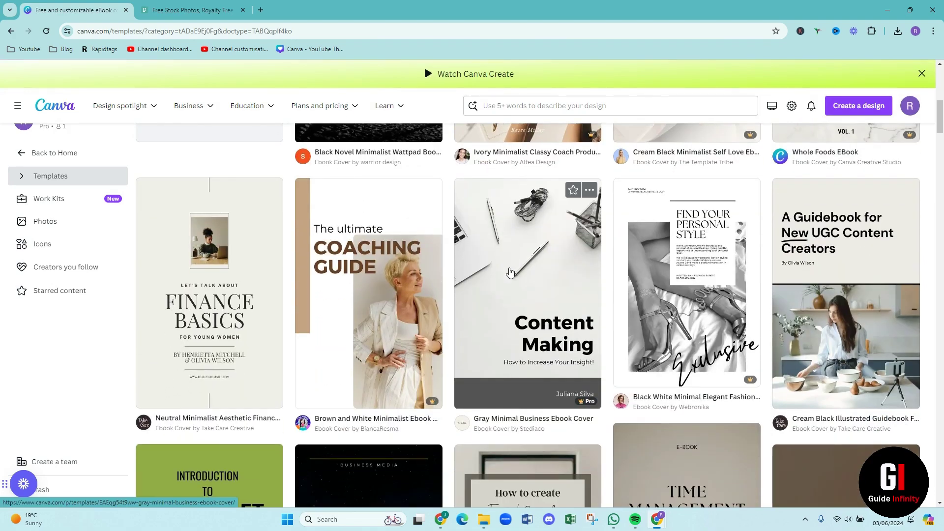
pyautogui.scroll(-5, 509, 272)
pyautogui.scroll(-3, 712, 320)
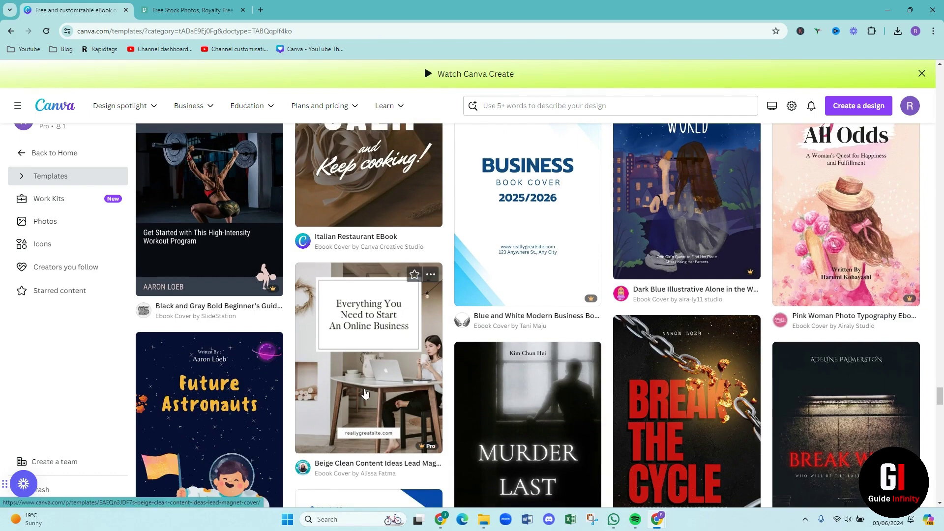
# Open the Beige Clean Content Ideas Lead Magnet Cover template's details and look through them
pyautogui.click(365, 393)
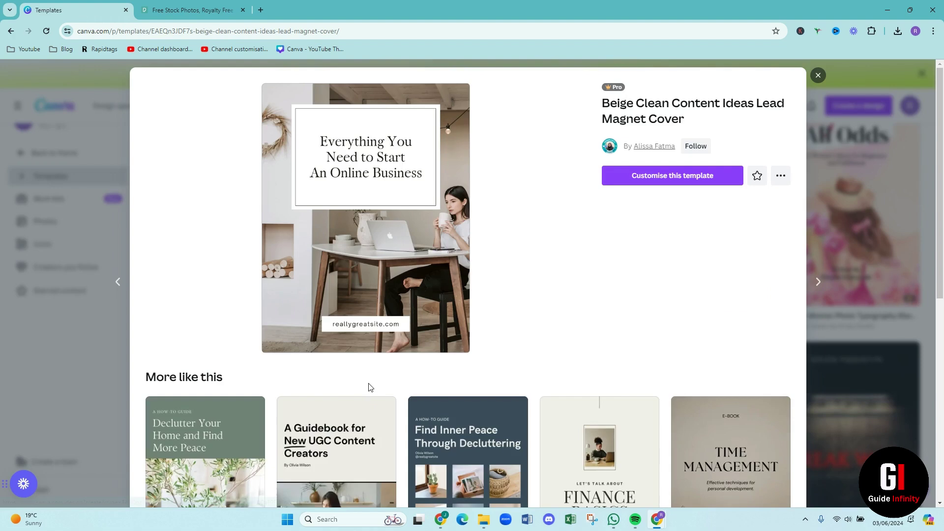
pyautogui.scroll(-1, 370, 387)
pyautogui.scroll(1, 506, 241)
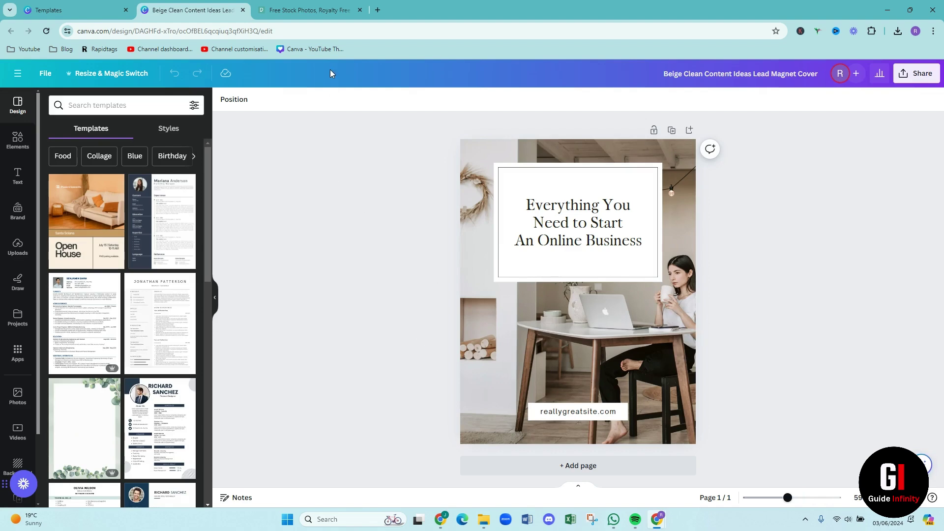
# On Pexels, rerun the recent 'Cupcake' search and browse the roughly 2K photo results
pyautogui.click(306, 10)
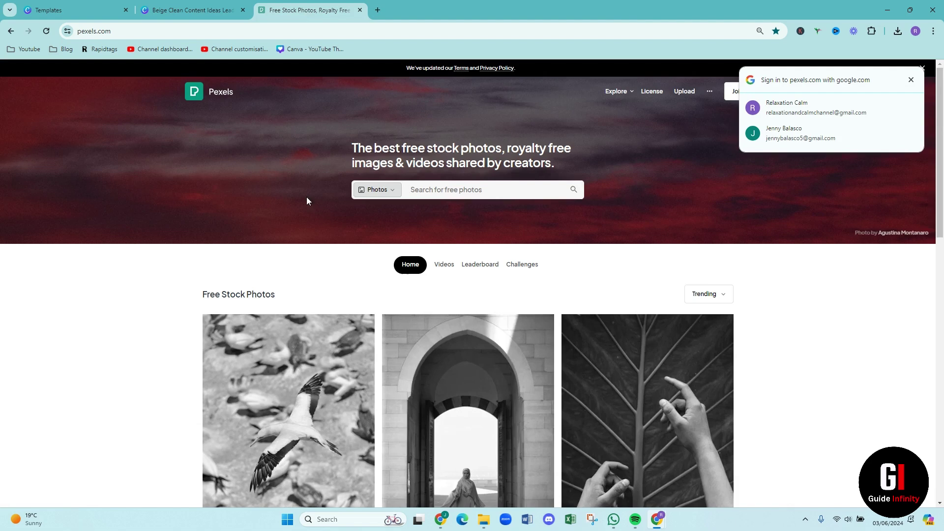
pyautogui.click(436, 193)
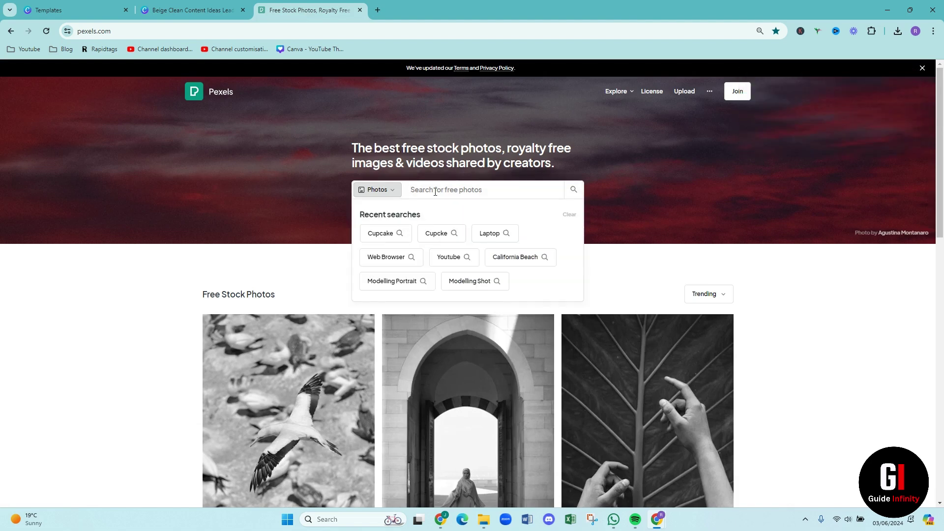
pyautogui.click(386, 233)
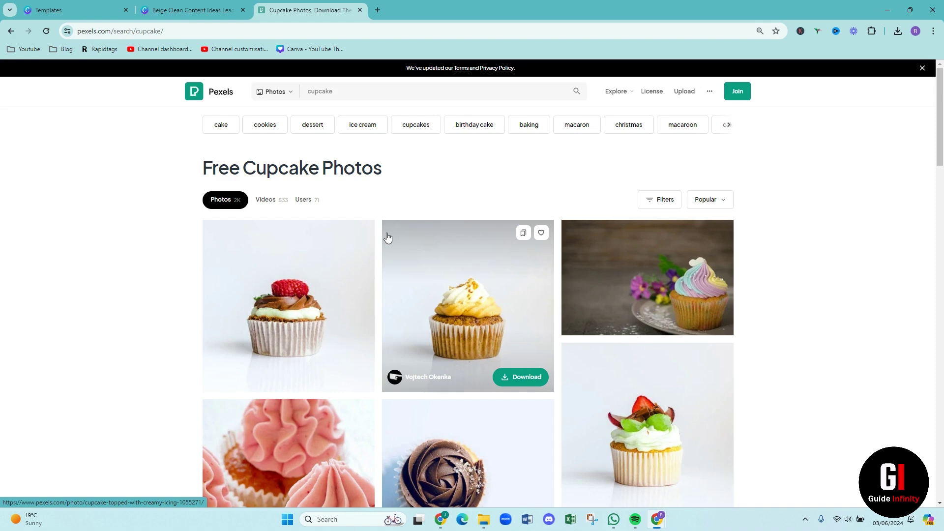
pyautogui.scroll(-1, 288, 298)
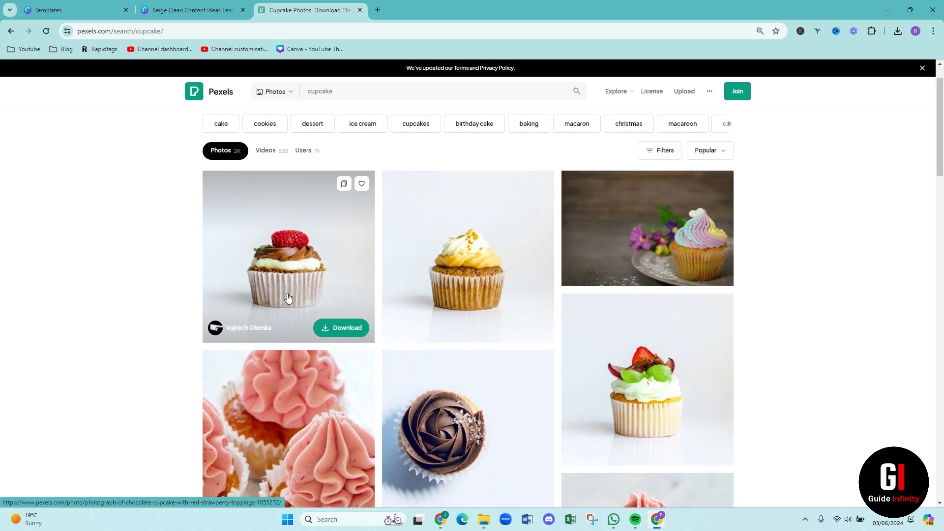
pyautogui.scroll(-4, 289, 297)
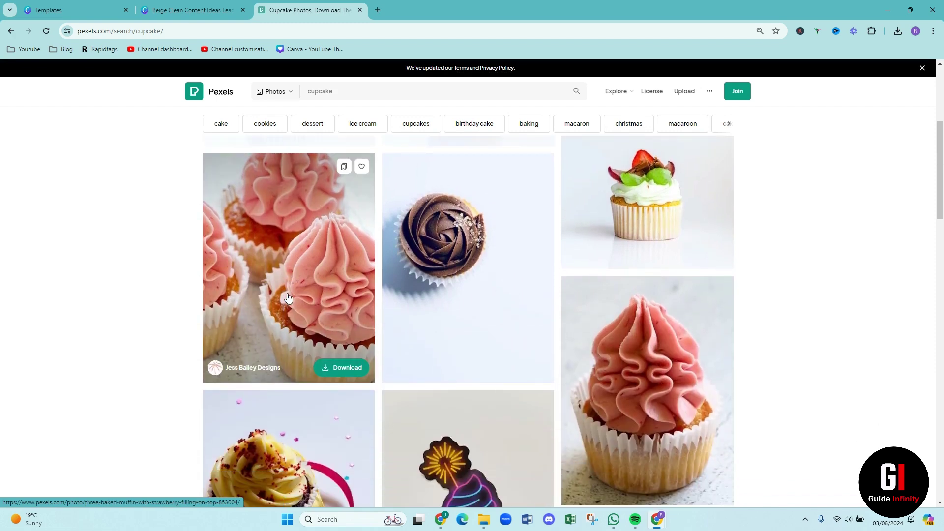
pyautogui.scroll(2, 295, 305)
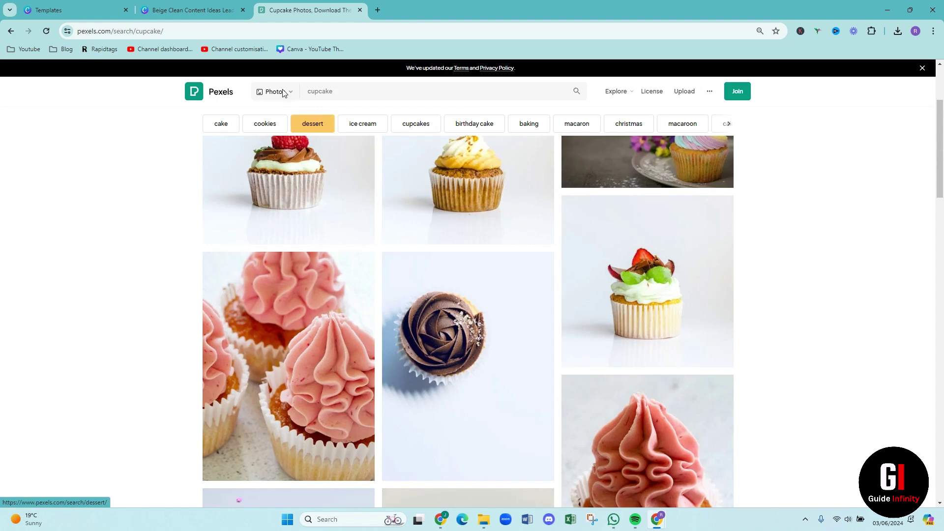
pyautogui.moveTo(272, 100)
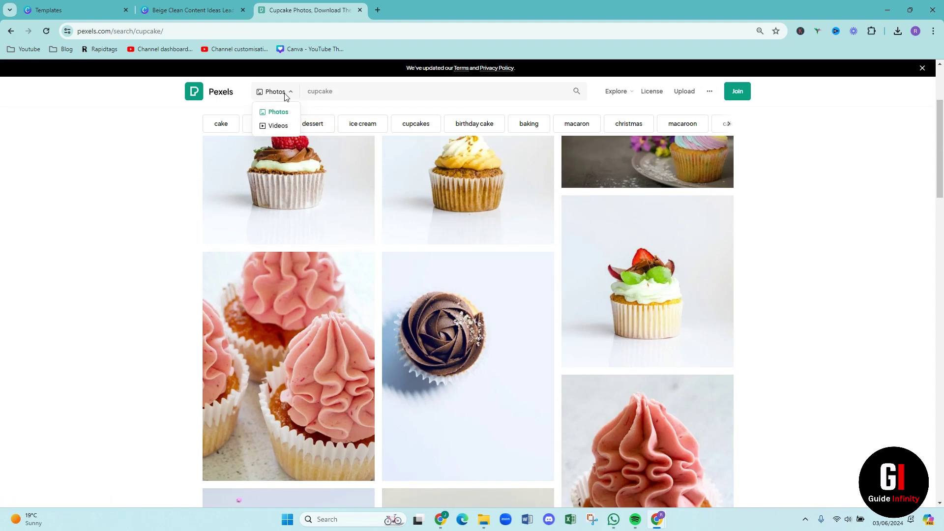
pyautogui.scroll(3, 142, 216)
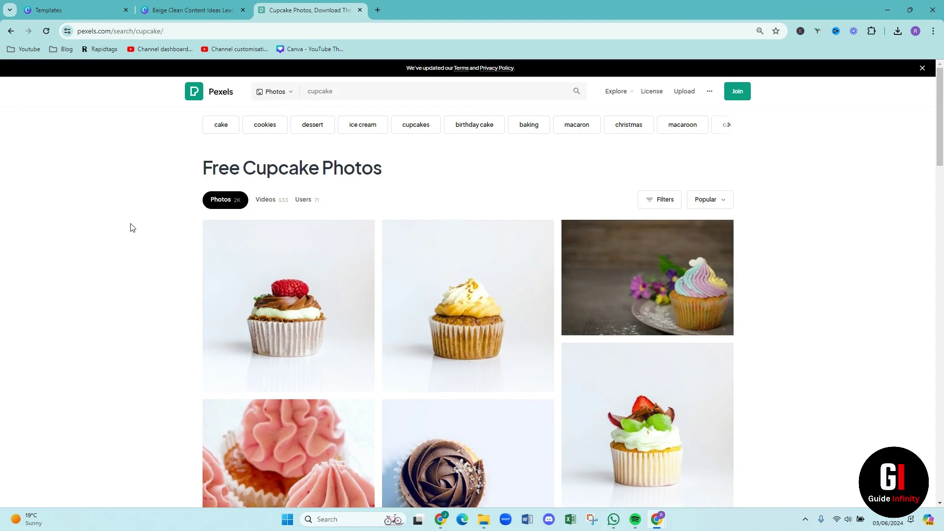
# Filter the Pexels cupcake results to Vertical orientation only
pyautogui.click(189, 11)
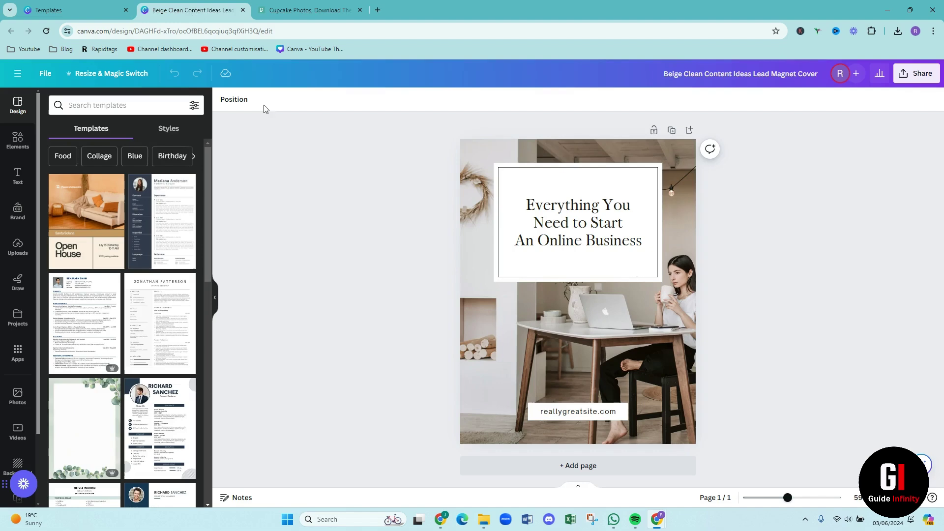
pyautogui.click(303, 9)
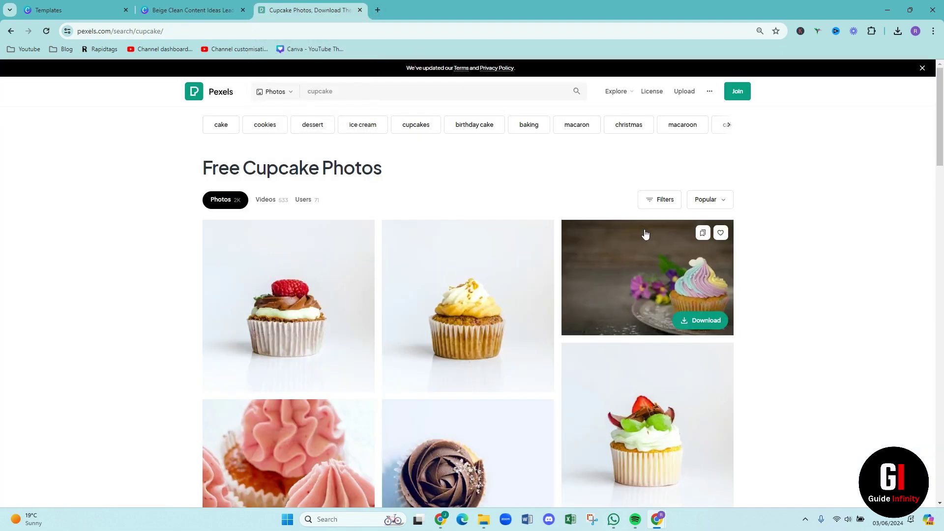
pyautogui.click(665, 202)
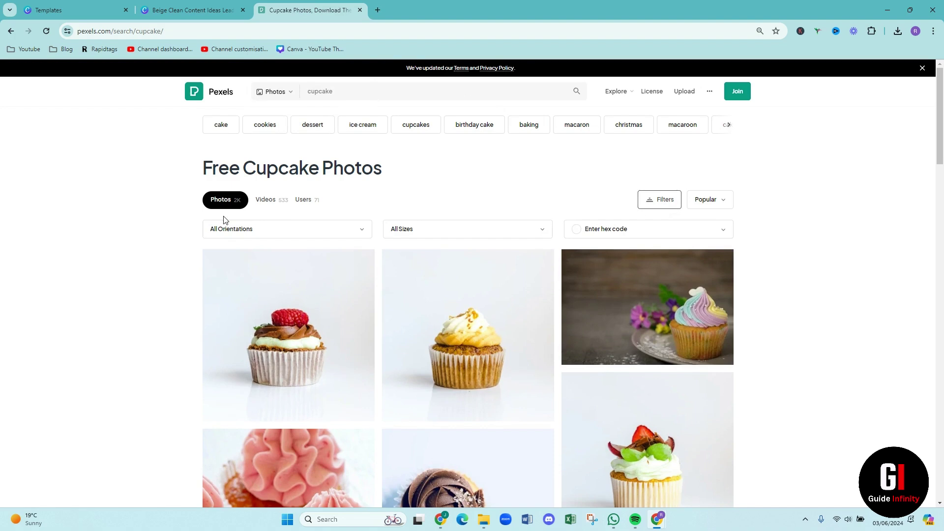
pyautogui.click(252, 236)
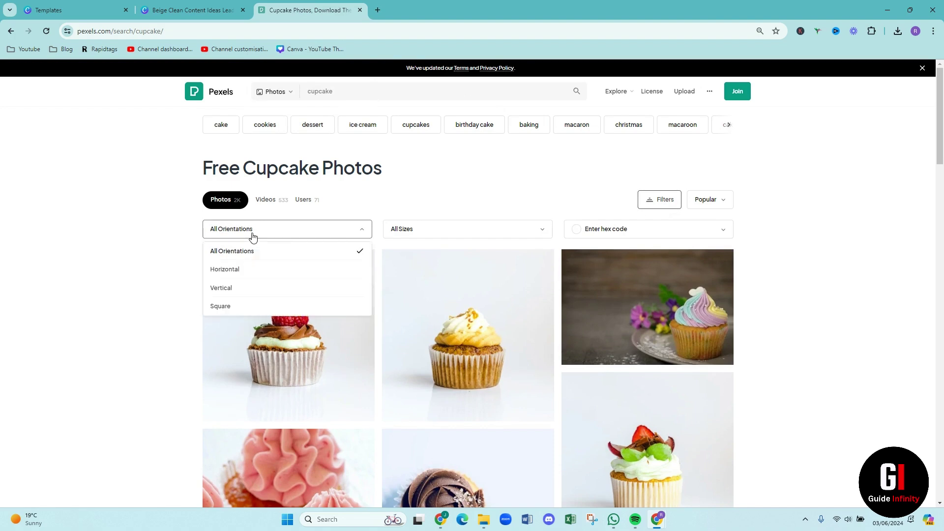
pyautogui.click(244, 288)
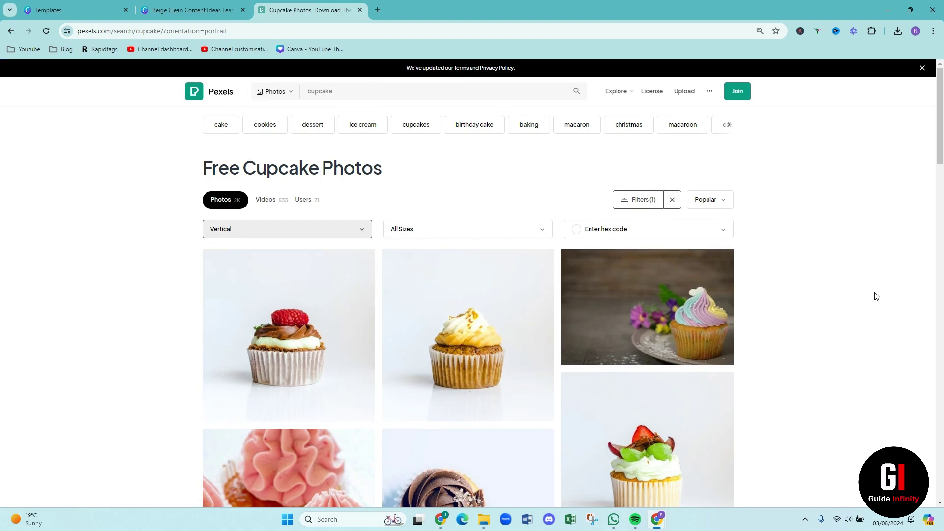
# Scroll through the vertical cupcake photos to find the chocolate cupcake close-up
pyautogui.scroll(-5, 870, 300)
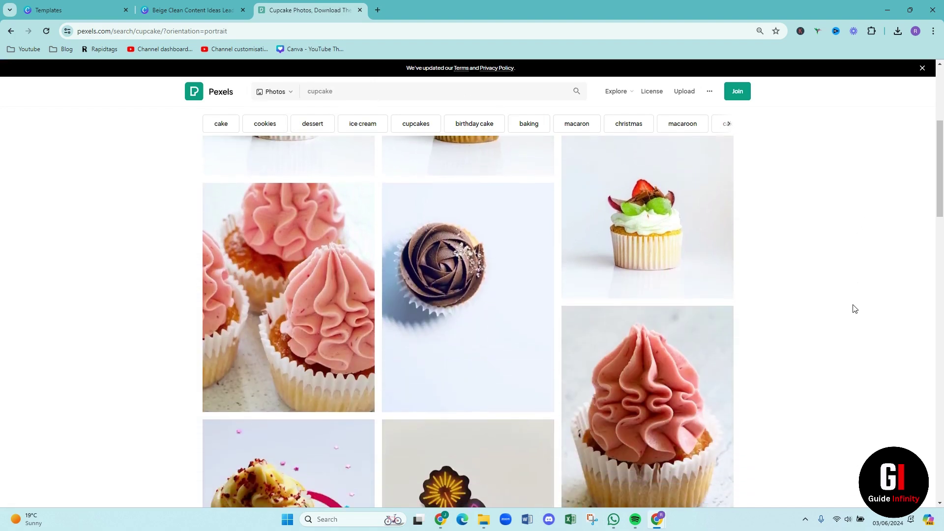
pyautogui.scroll(-2, 854, 309)
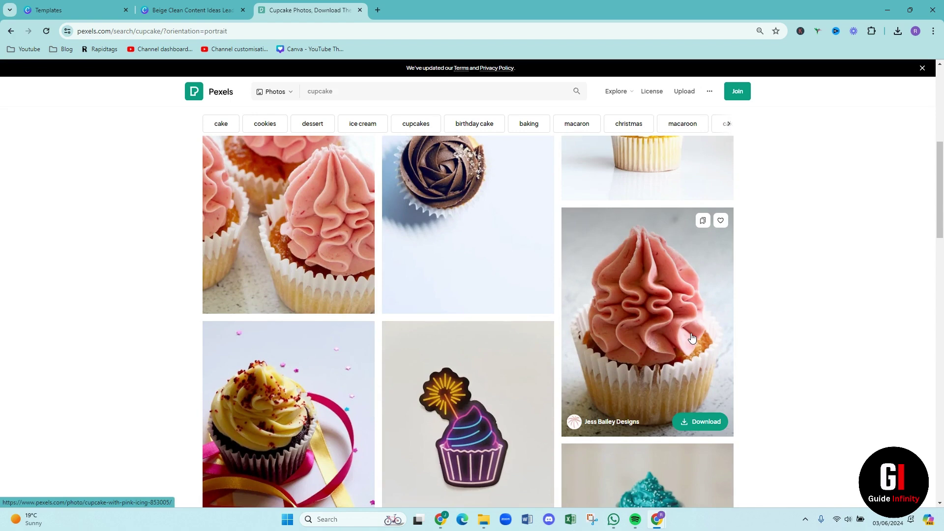
pyautogui.scroll(-2, 807, 363)
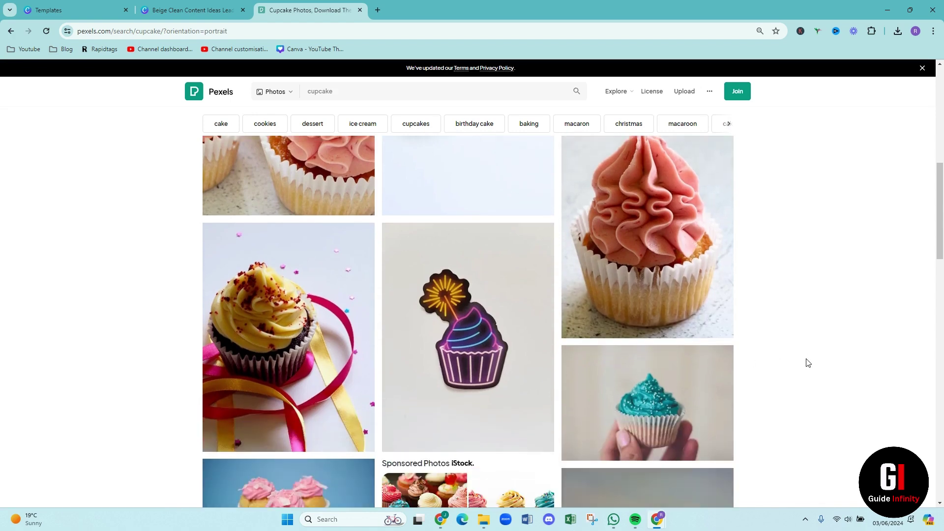
pyautogui.scroll(-7, 807, 362)
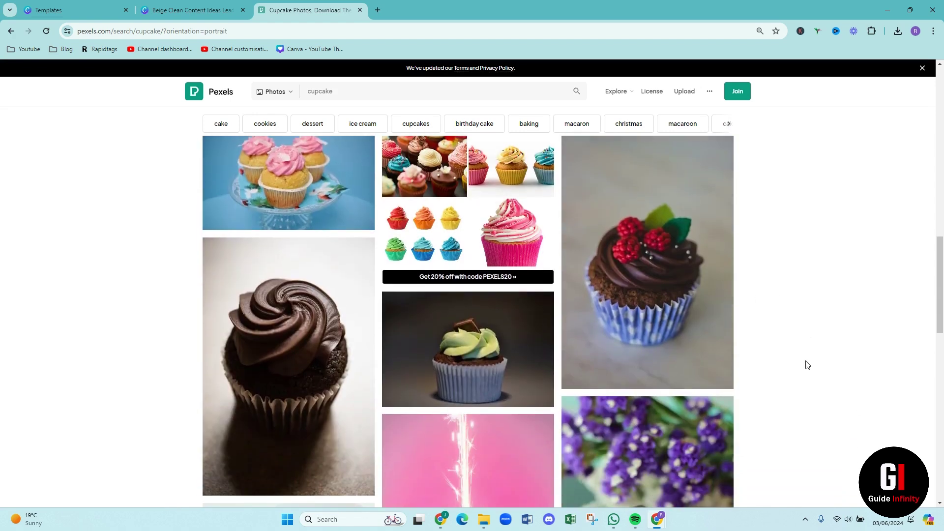
pyautogui.scroll(-1, 806, 365)
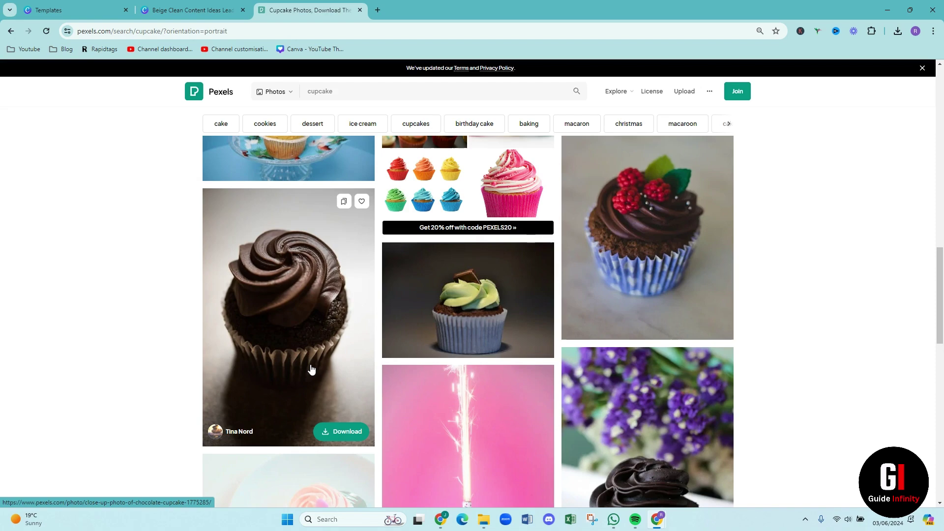
pyautogui.scroll(-5, 312, 368)
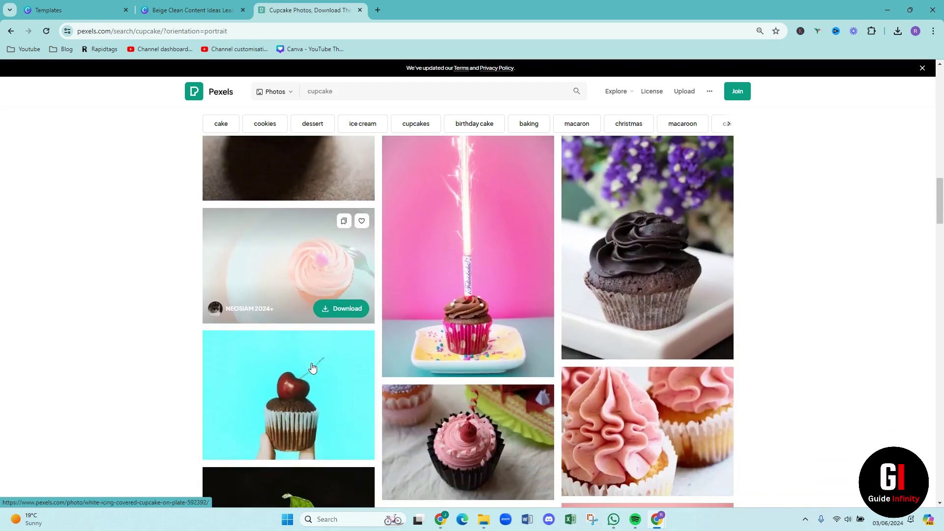
pyautogui.scroll(-8, 311, 368)
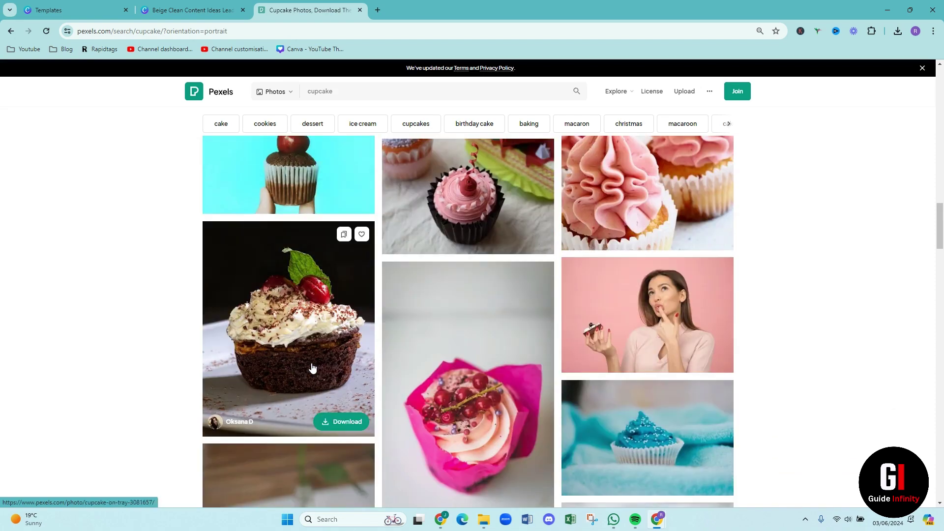
pyautogui.scroll(-8, 312, 367)
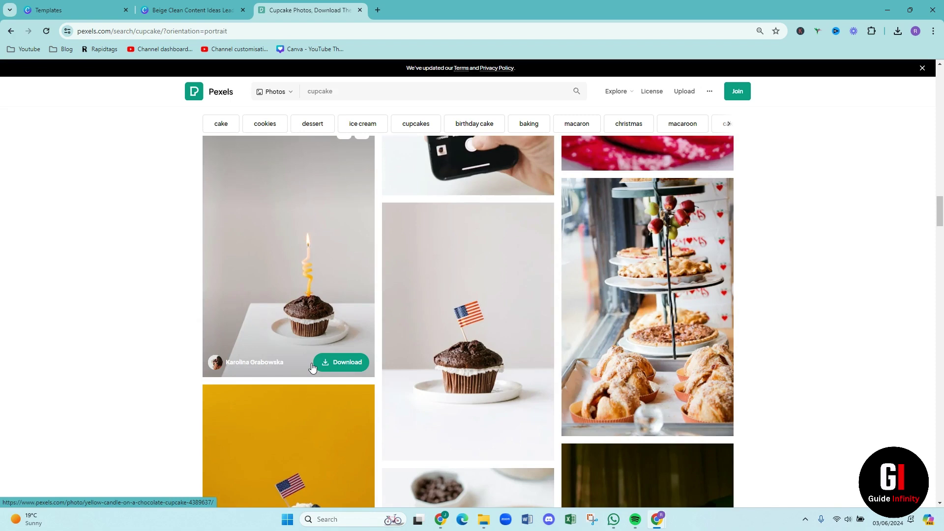
pyautogui.scroll(-6, 311, 367)
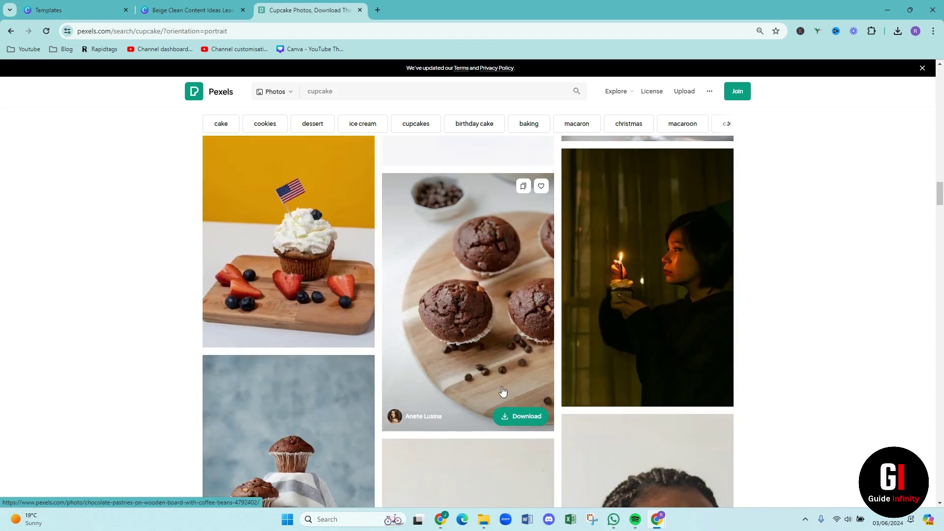
pyautogui.scroll(-4, 502, 391)
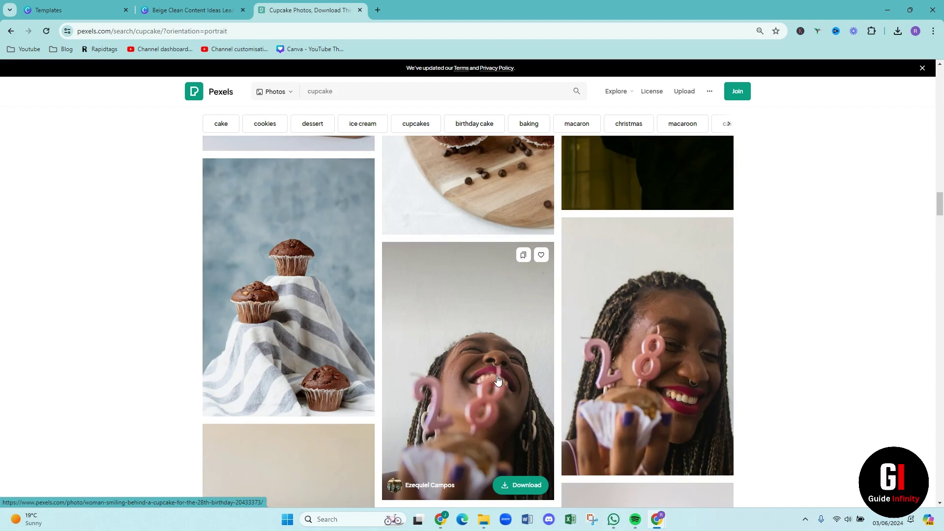
pyautogui.scroll(20, 498, 380)
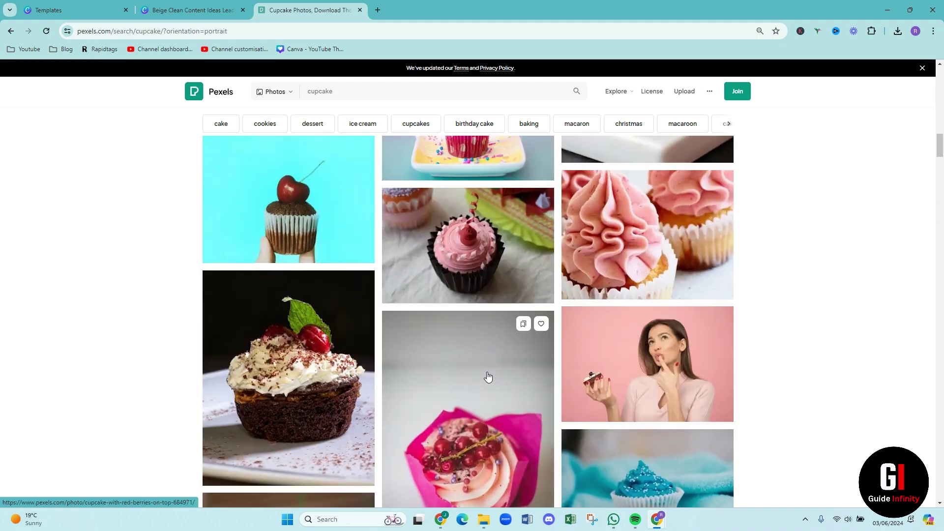
pyautogui.scroll(5, 485, 376)
# Download the Close-up Photo Of Chocolate Cupcake free from Pexels
pyautogui.click(278, 355)
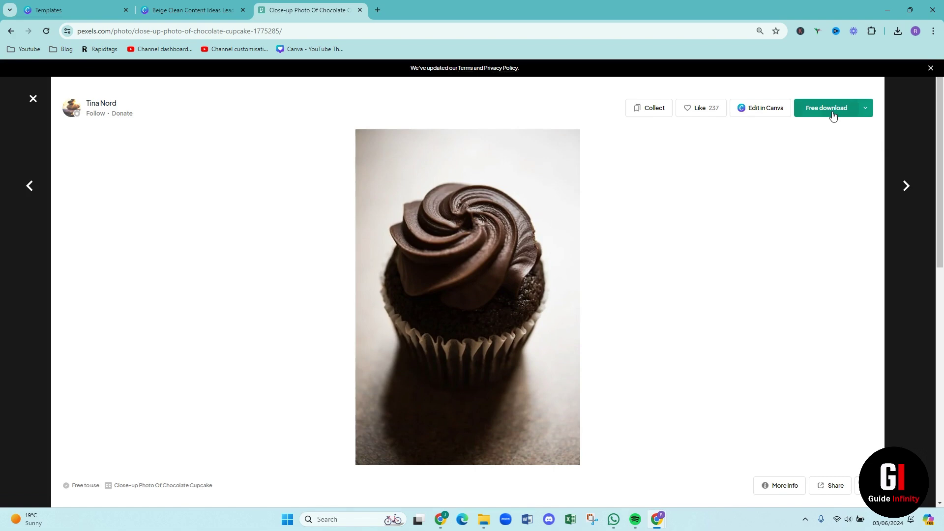
pyautogui.click(831, 112)
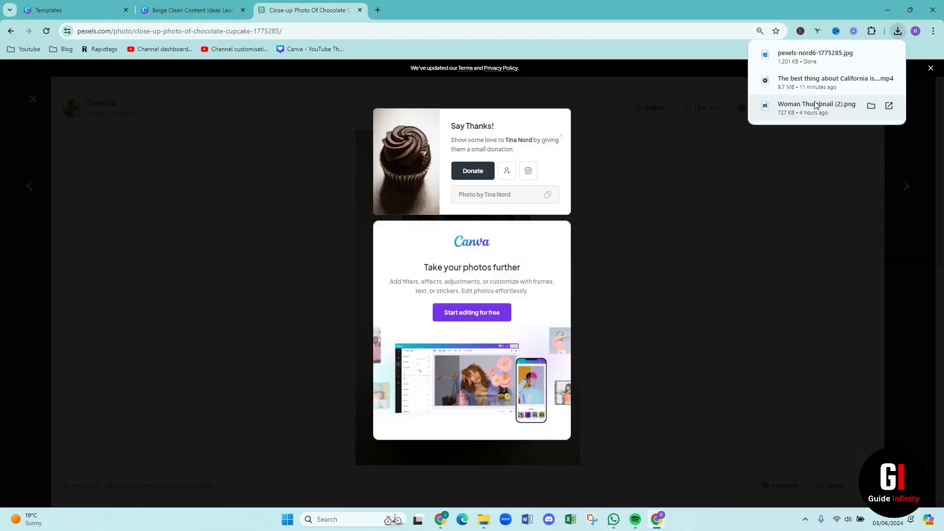
# Upload the downloaded chocolate cupcake photo to Canva's Uploads
pyautogui.click(203, 13)
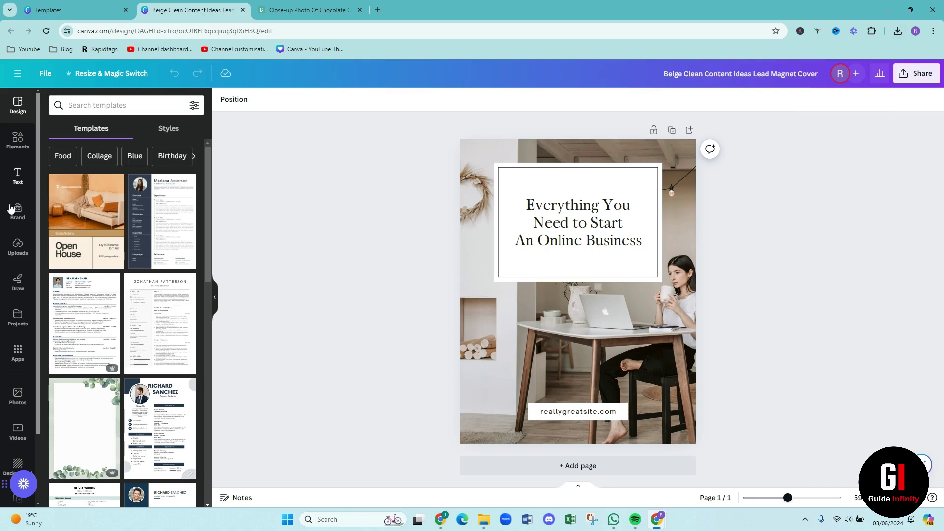
pyautogui.click(20, 249)
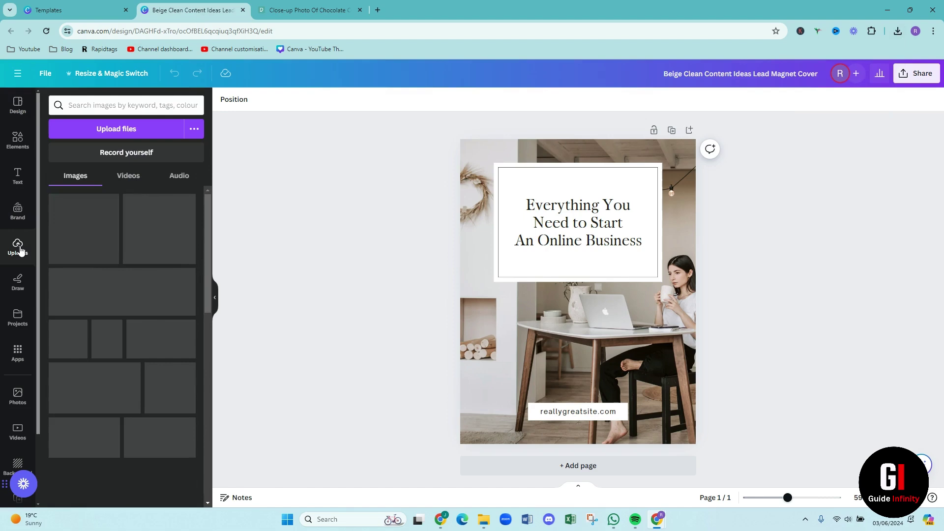
pyautogui.click(113, 129)
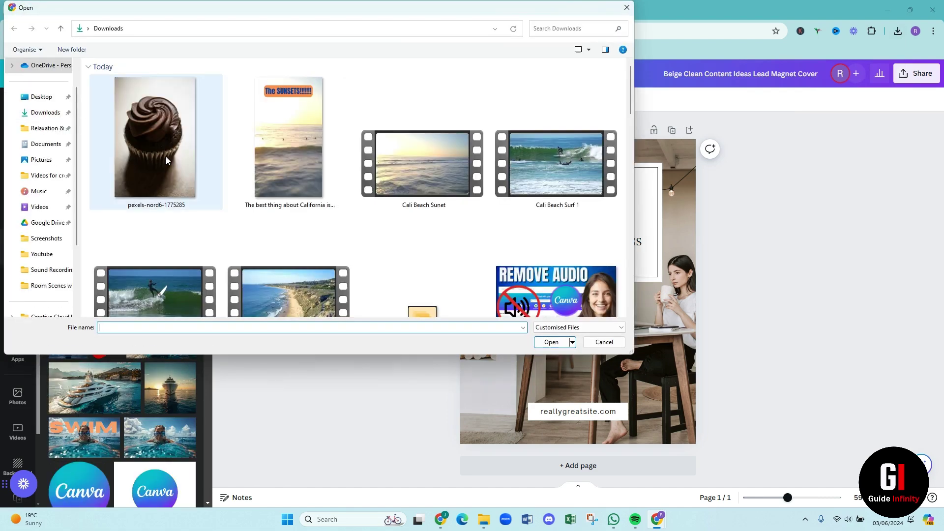
pyautogui.doubleClick(161, 163)
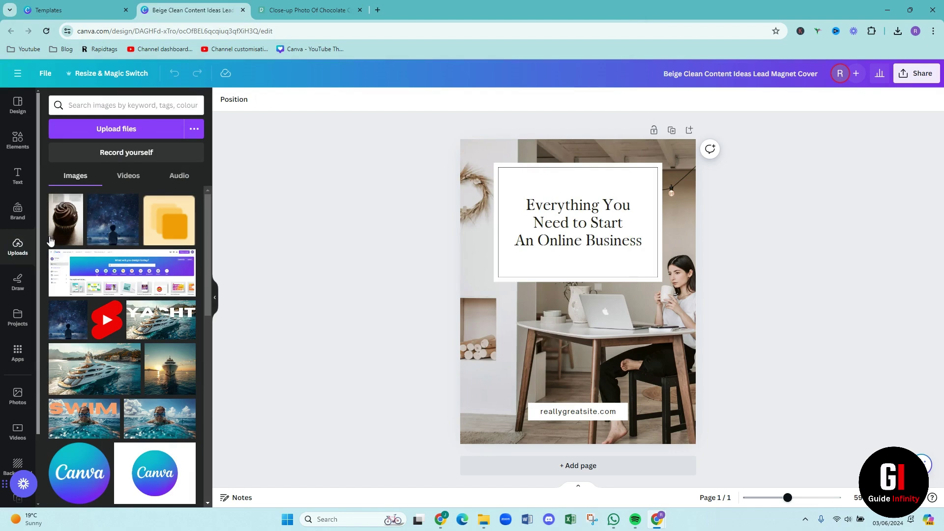
# Set the cupcake photo as the cover background and delete the reallygreatsite.com text
pyautogui.moveTo(57, 223); pyautogui.dragTo(478, 273)
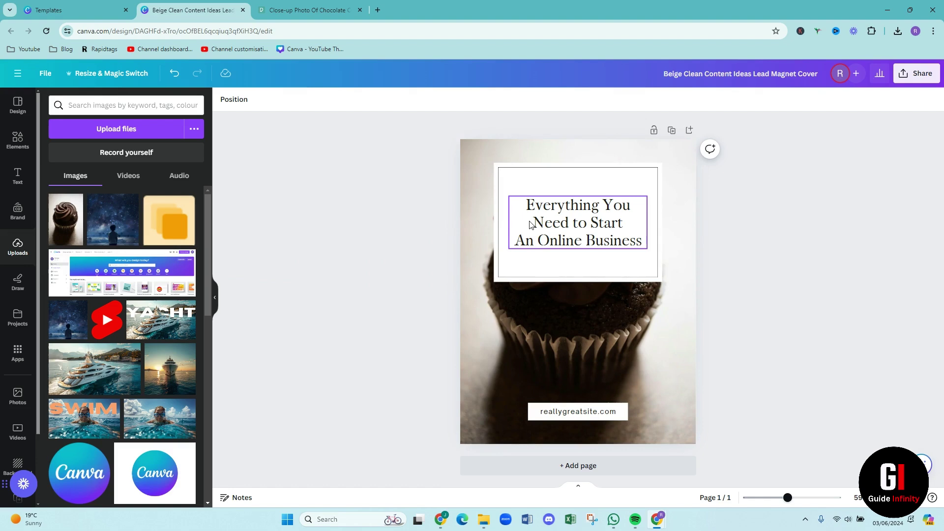
pyautogui.moveTo(531, 225); pyautogui.dragTo(531, 229)
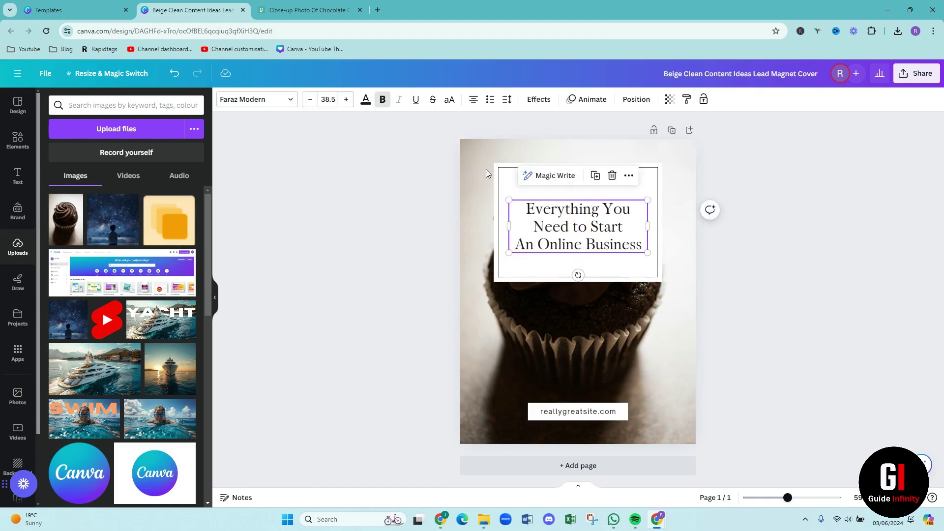
pyautogui.click(558, 417)
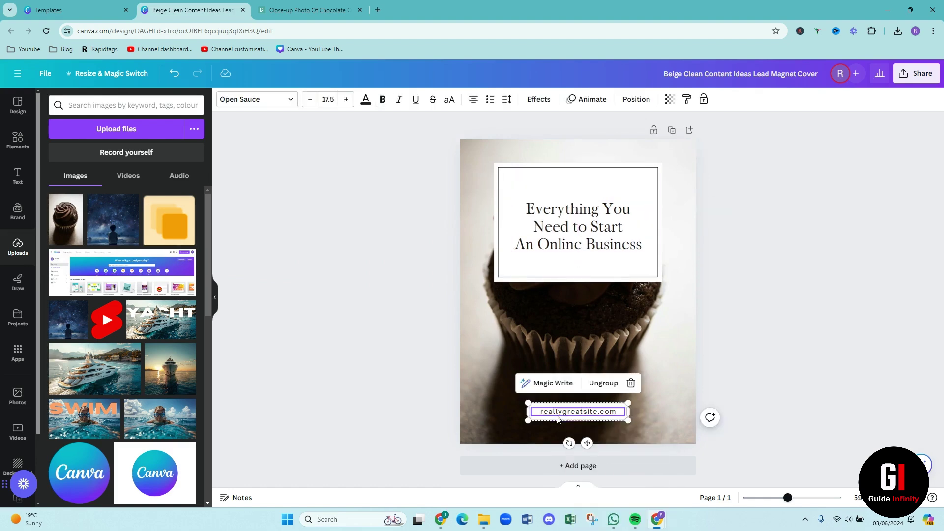
pyautogui.press('Delete')
# Move the white box, outline frame and heading into the lower half, centring the heading
pyautogui.moveTo(566, 257); pyautogui.dragTo(575, 348)
pyautogui.moveTo(533, 196); pyautogui.dragTo(527, 312)
pyautogui.click(550, 240)
pyautogui.moveTo(550, 241); pyautogui.dragTo(559, 341)
pyautogui.moveTo(523, 373); pyautogui.dragTo(511, 400)
pyautogui.click(699, 364)
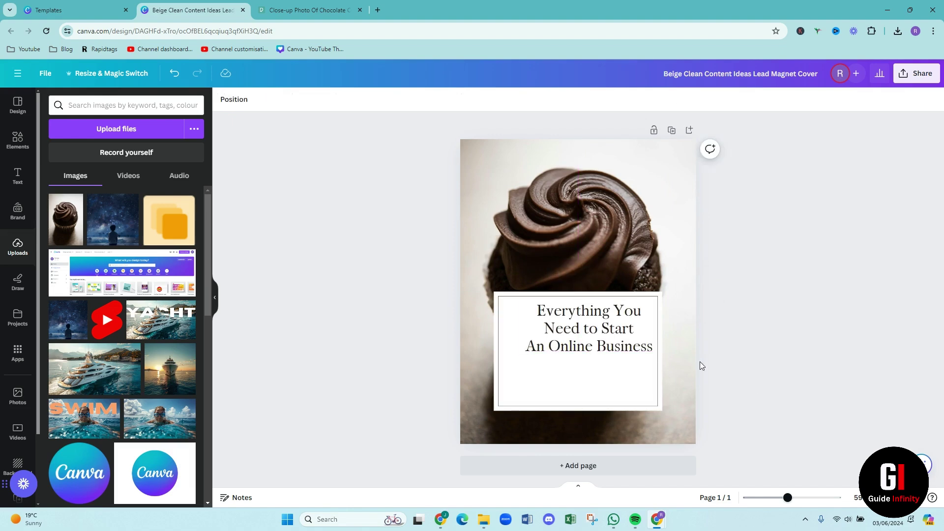
pyautogui.moveTo(564, 329); pyautogui.dragTo(555, 345)
# Replace the heading with 'The 5 BEST Cupcake Recipes EVER' and select the new text
pyautogui.doubleClick(563, 343)
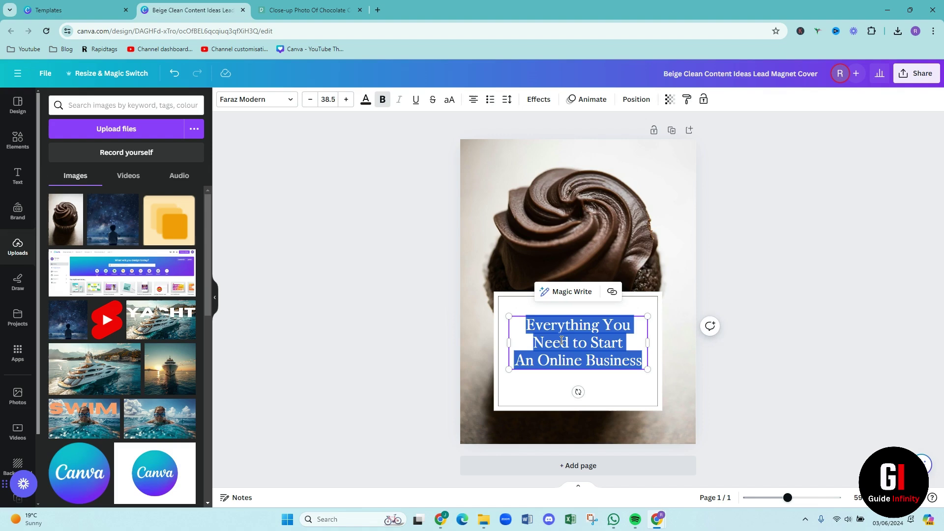
pyautogui.write('The 5 BEST')
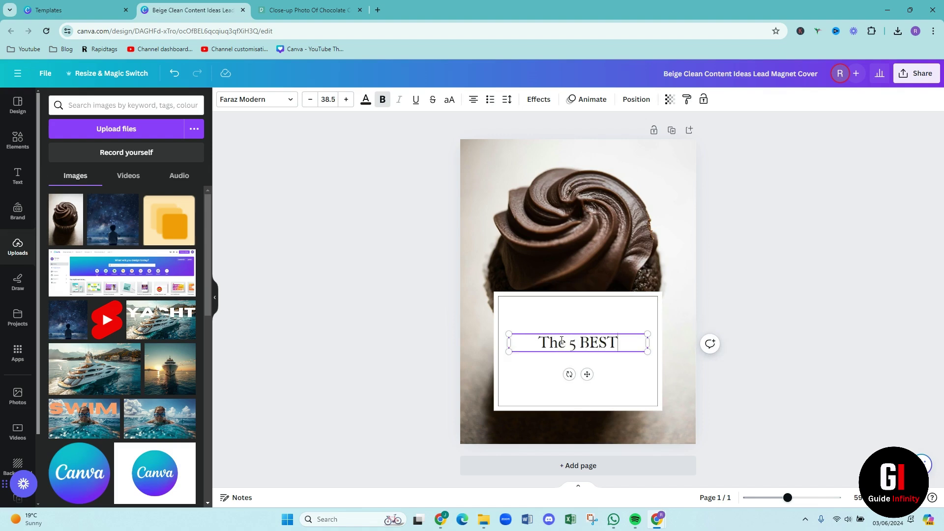
pyautogui.write(' Cupcake Recipes EVER')
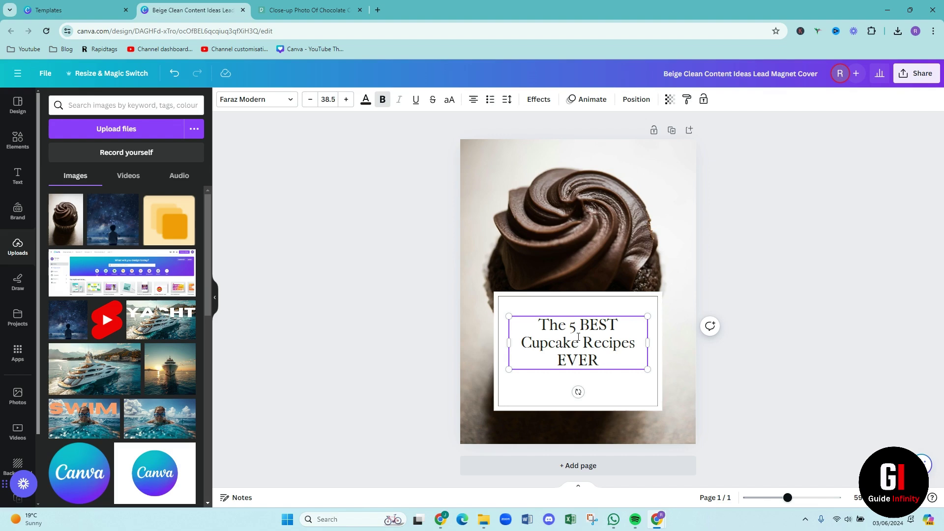
pyautogui.moveTo(600, 356); pyautogui.dragTo(562, 303)
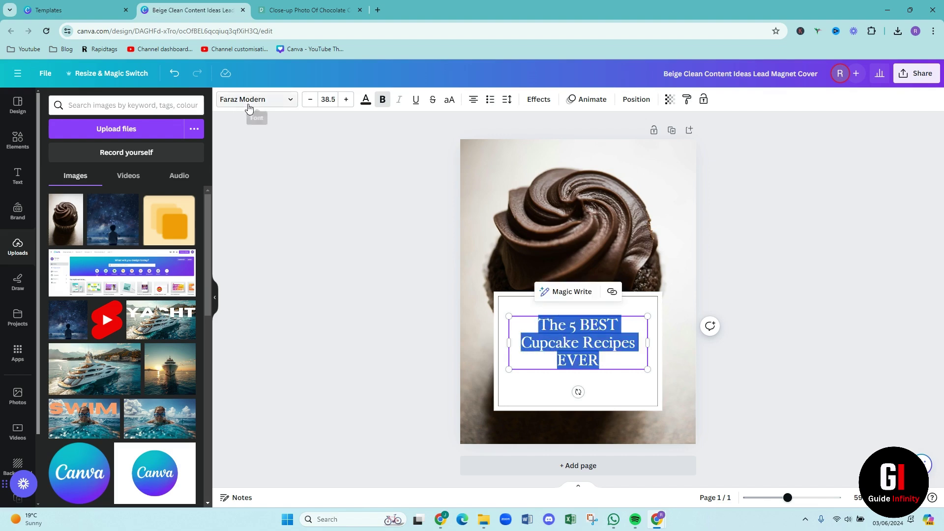
# Change the title font from Faraz Modern to League Spartan, after trying Anton
pyautogui.click(258, 103)
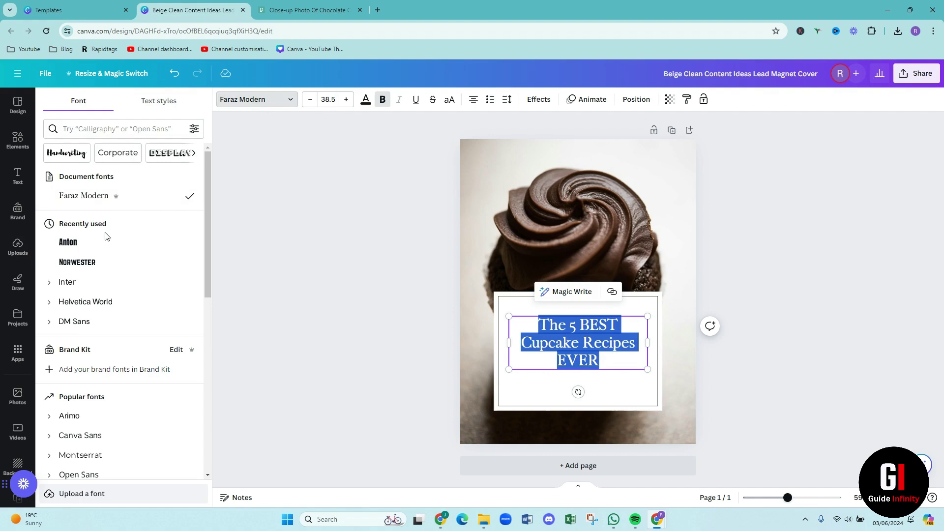
pyautogui.click(88, 243)
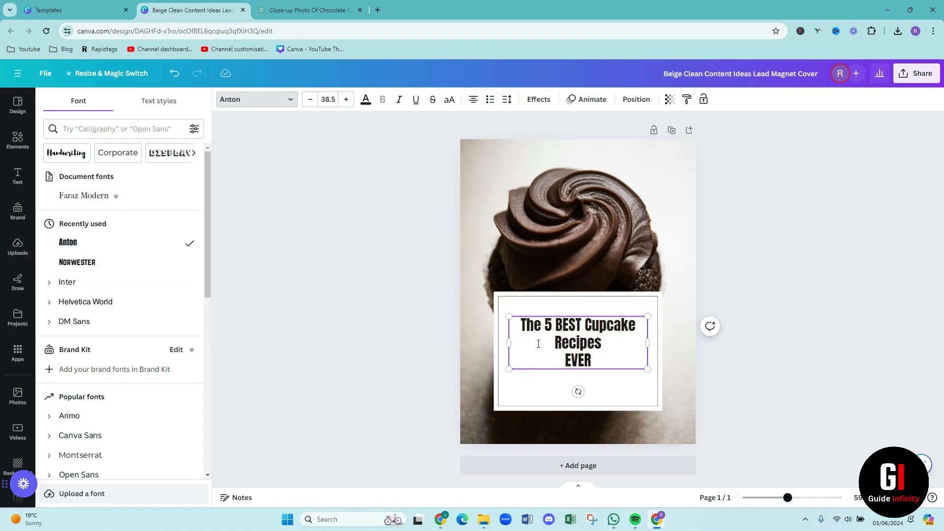
pyautogui.moveTo(592, 370); pyautogui.dragTo(520, 325)
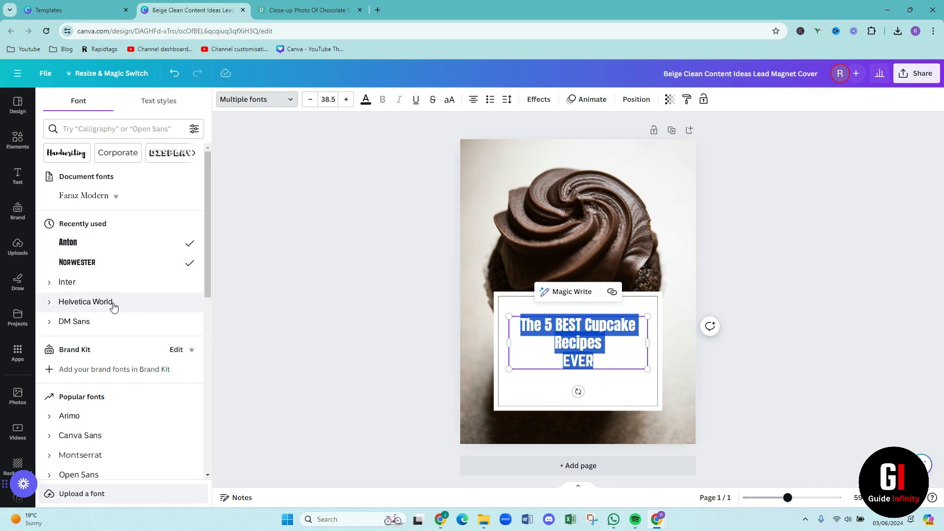
pyautogui.scroll(-5, 113, 304)
pyautogui.click(123, 291)
pyautogui.click(378, 330)
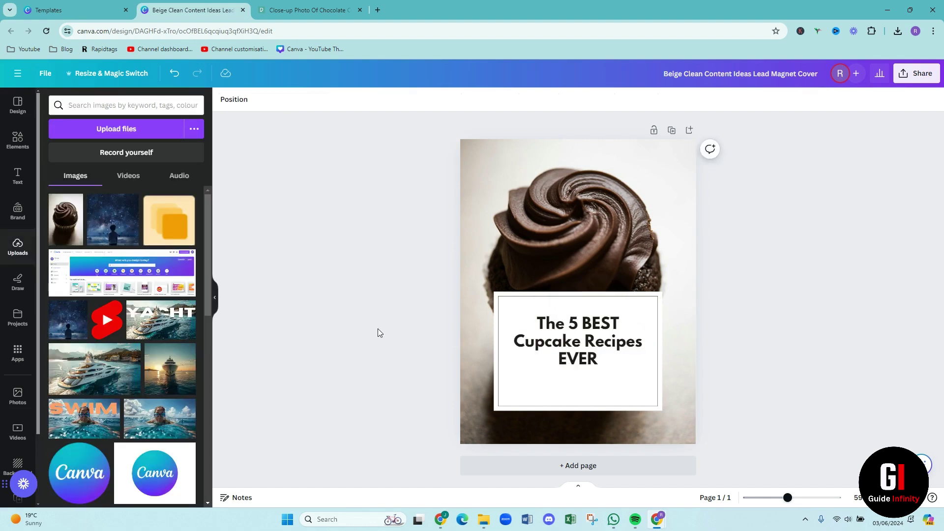
# Shrink the title text box and white box, then move the title onto the box
pyautogui.click(547, 389)
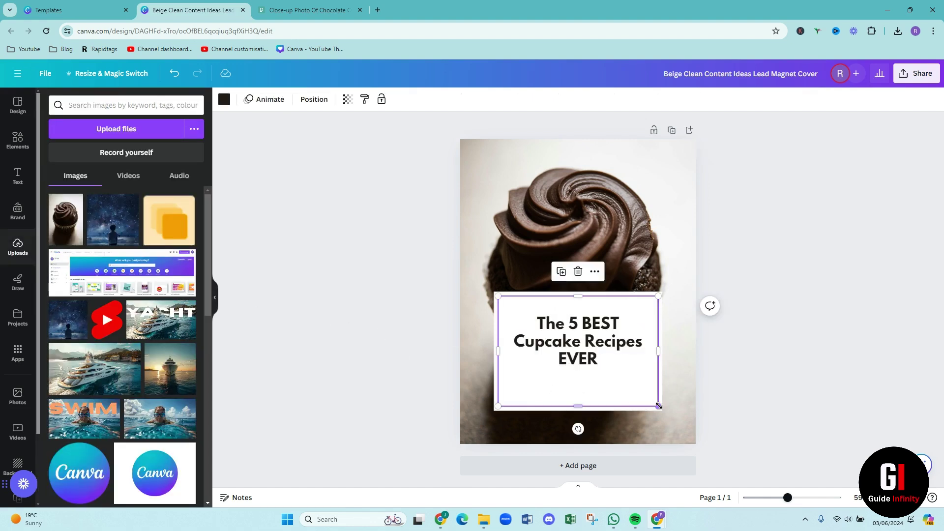
pyautogui.moveTo(659, 405); pyautogui.dragTo(624, 382)
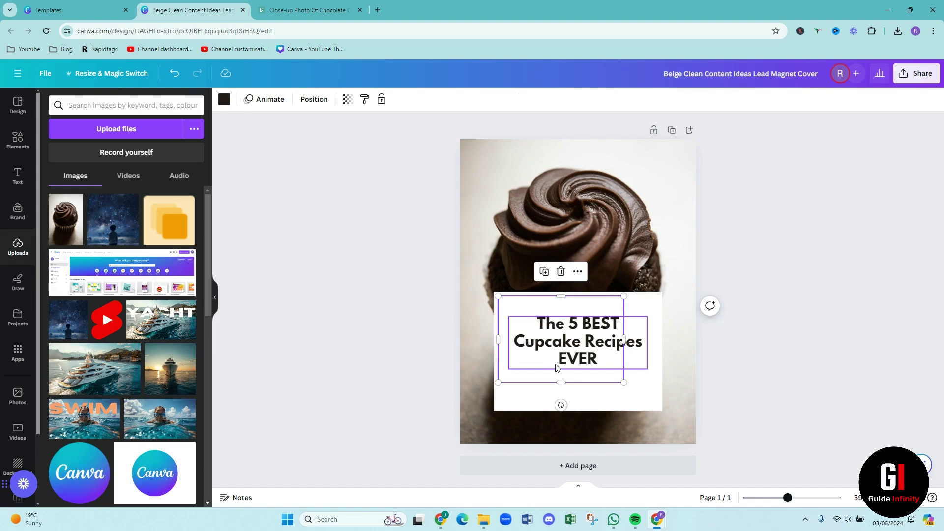
pyautogui.click(497, 340)
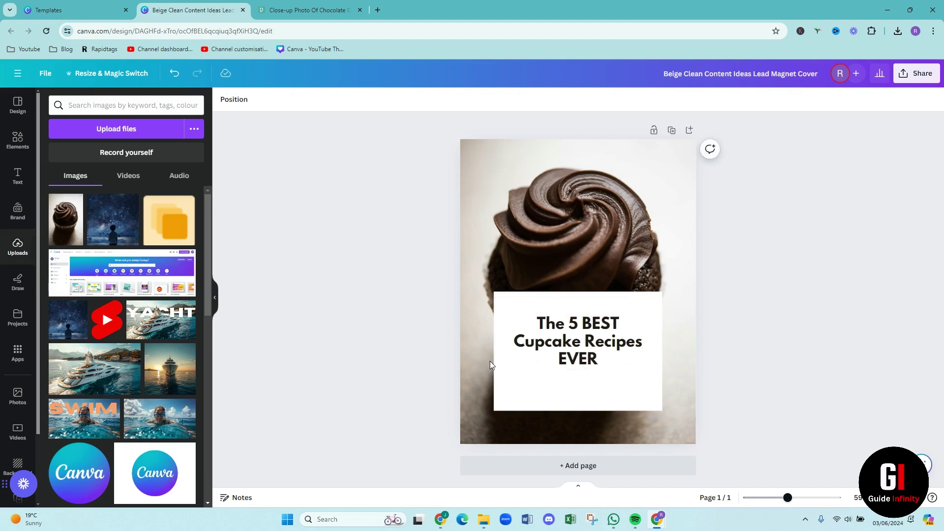
pyautogui.click(509, 324)
pyautogui.moveTo(660, 409); pyautogui.dragTo(630, 374)
pyautogui.moveTo(508, 302); pyautogui.dragTo(569, 362)
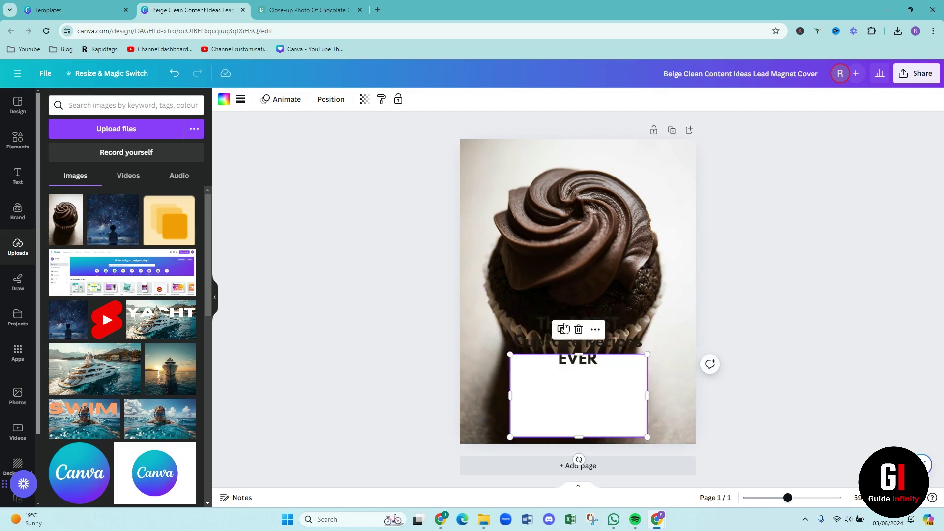
pyautogui.moveTo(547, 320); pyautogui.dragTo(550, 370)
# Stretch the white box edge to edge as a shorter band and centre the title on it
pyautogui.click(543, 364)
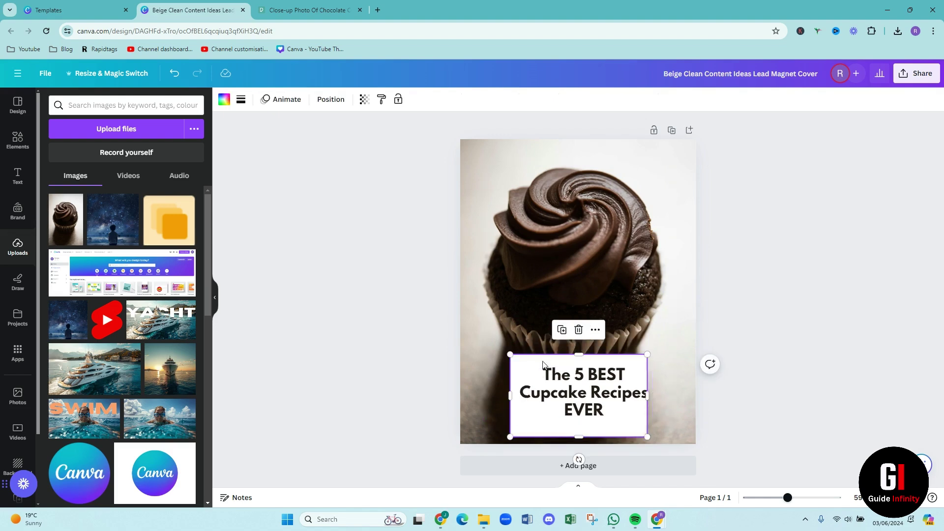
pyautogui.moveTo(510, 396); pyautogui.dragTo(460, 396)
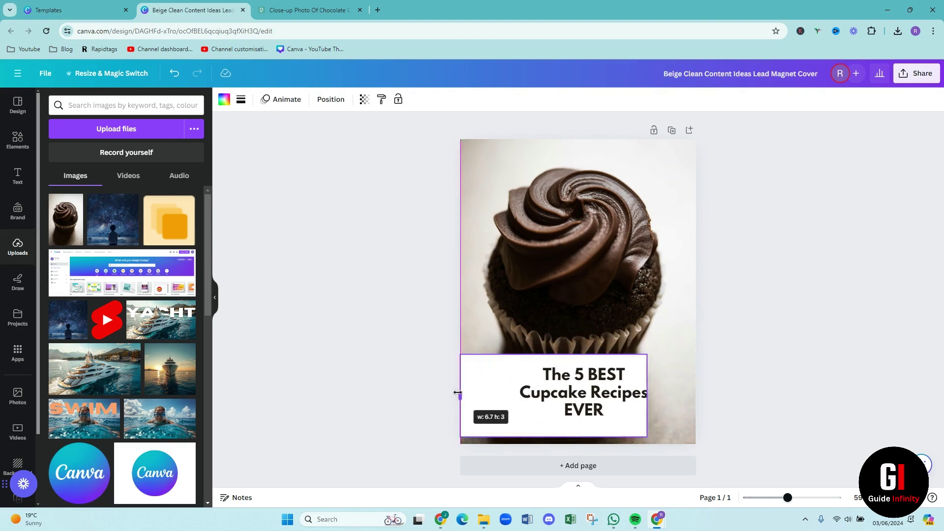
pyautogui.moveTo(648, 396); pyautogui.dragTo(704, 396)
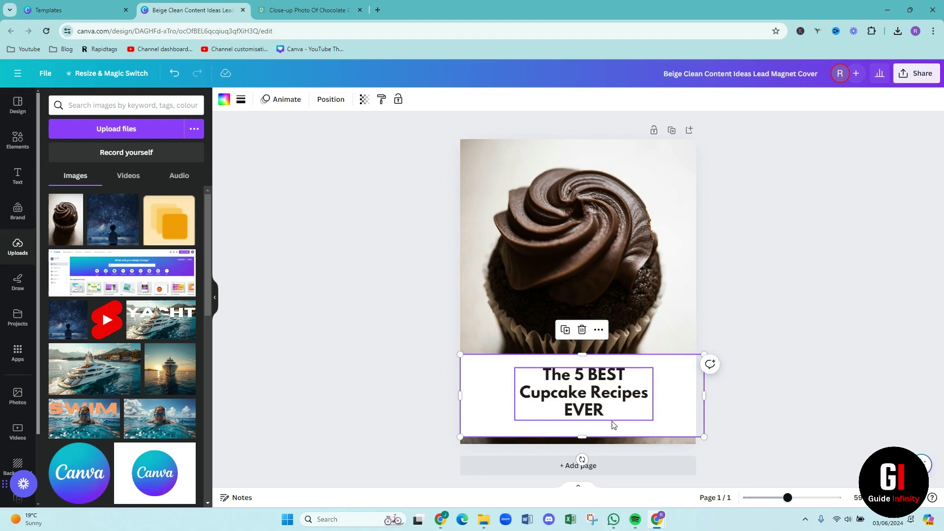
pyautogui.moveTo(589, 437); pyautogui.dragTo(584, 421)
pyautogui.moveTo(581, 354); pyautogui.dragTo(582, 362)
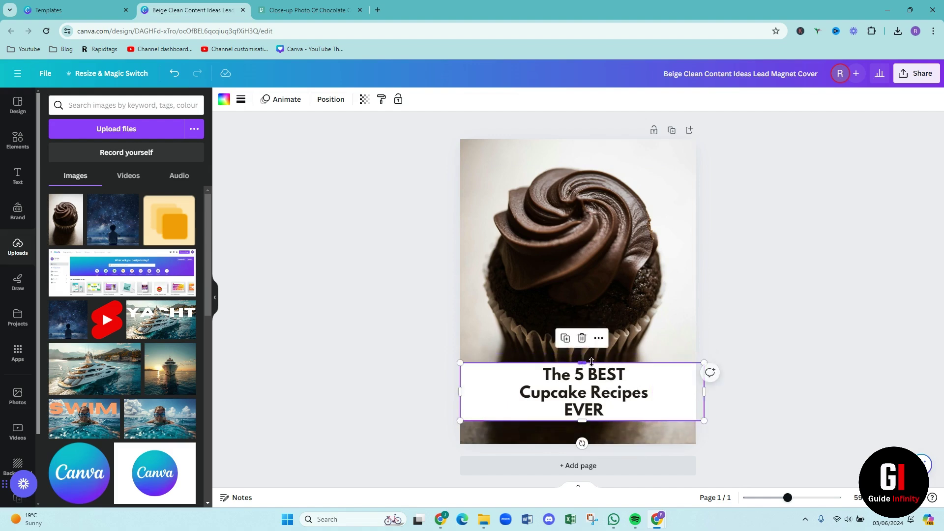
pyautogui.click(854, 354)
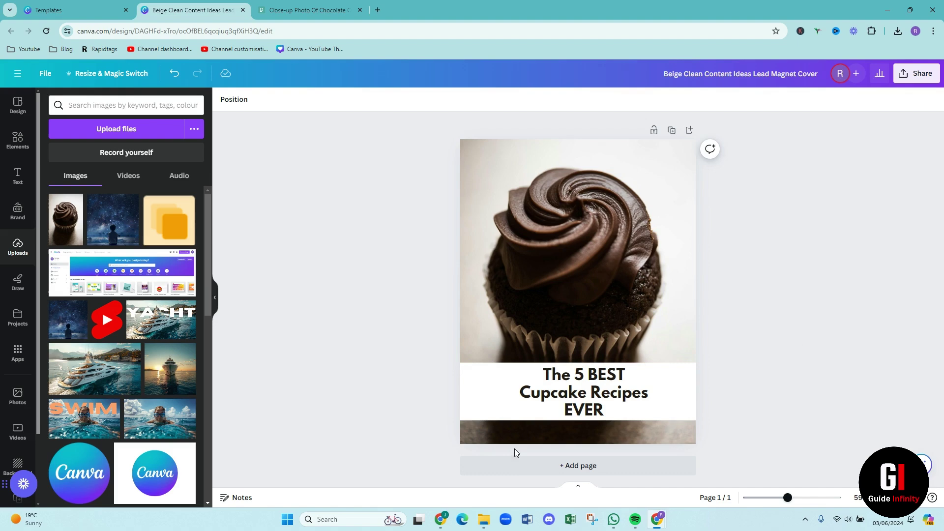
pyautogui.moveTo(561, 402); pyautogui.dragTo(554, 398)
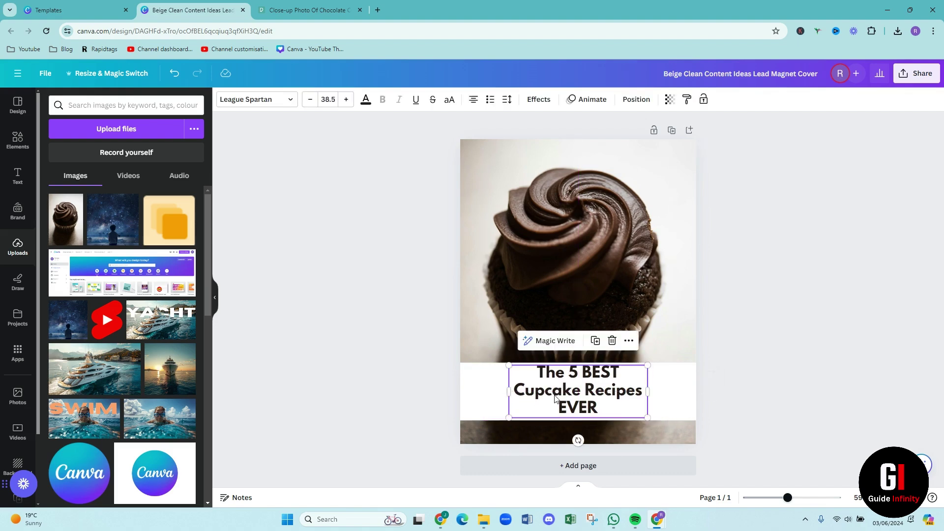
# Set the white band behind the title to 71 transparency
pyautogui.click(476, 389)
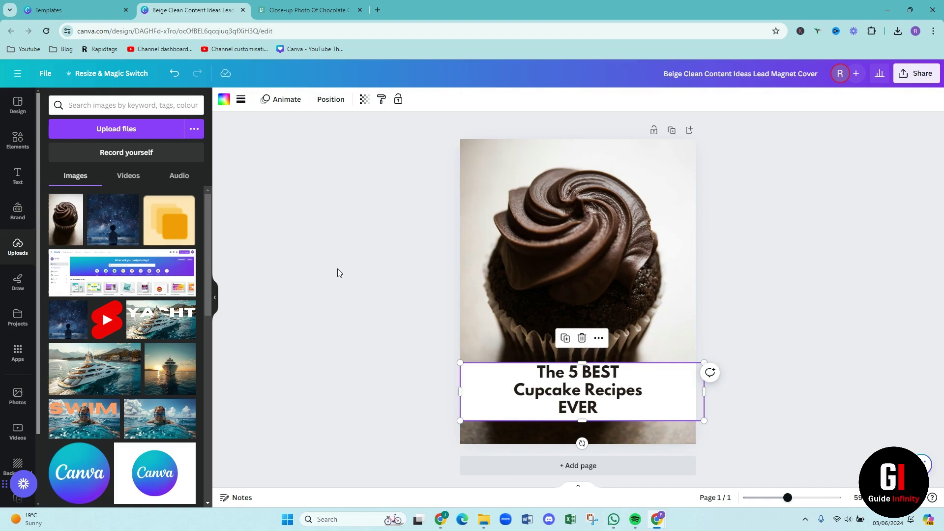
pyautogui.click(364, 99)
pyautogui.moveTo(337, 139); pyautogui.dragTo(319, 143)
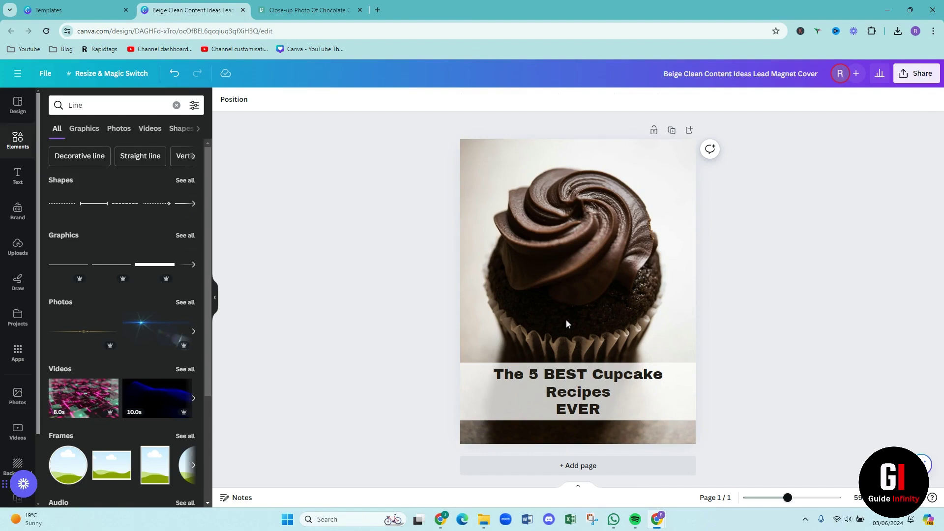
# Change the title font to the serif Abril Fatface
pyautogui.click(556, 375)
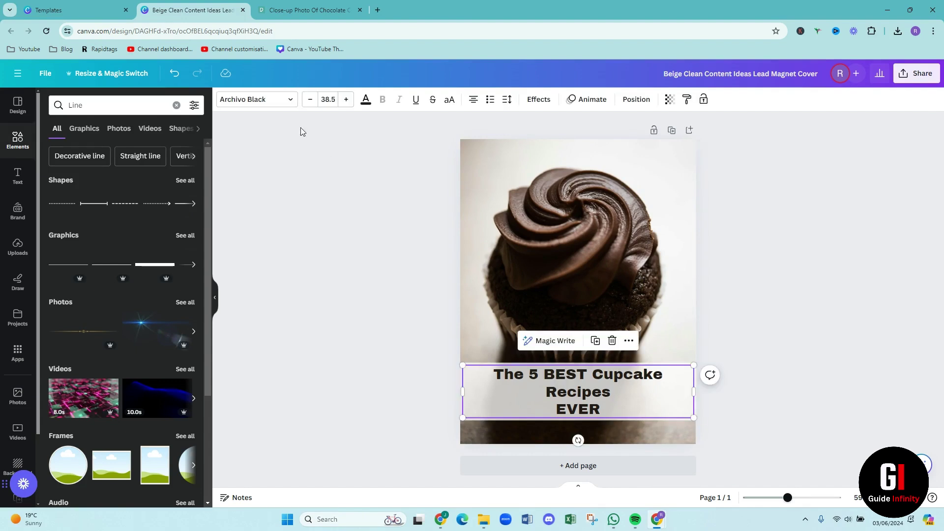
pyautogui.click(272, 107)
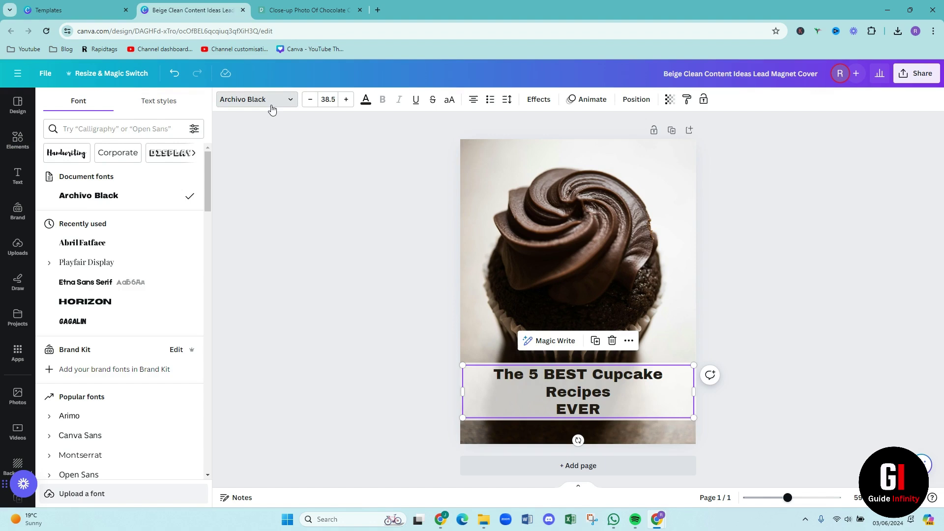
pyautogui.click(132, 243)
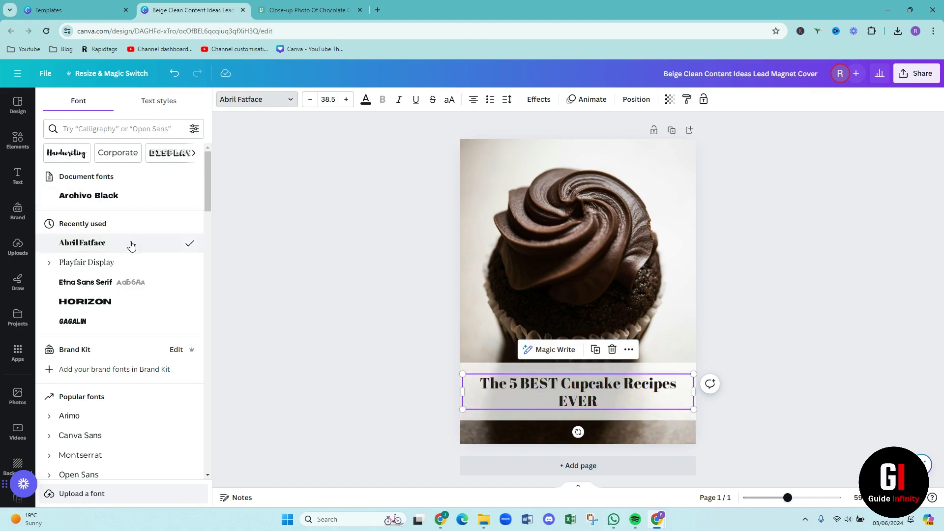
pyautogui.click(338, 415)
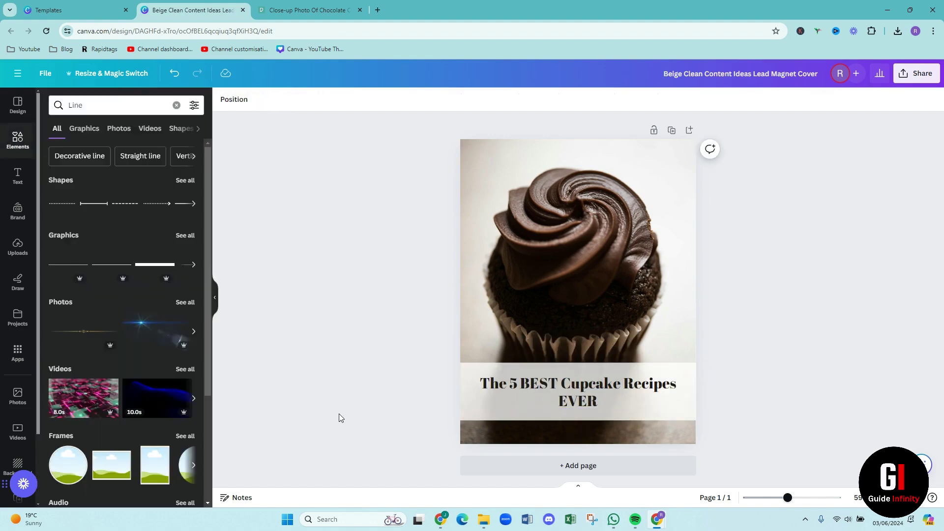
# Enlarge the title font size step by step to 43.5
pyautogui.click(582, 400)
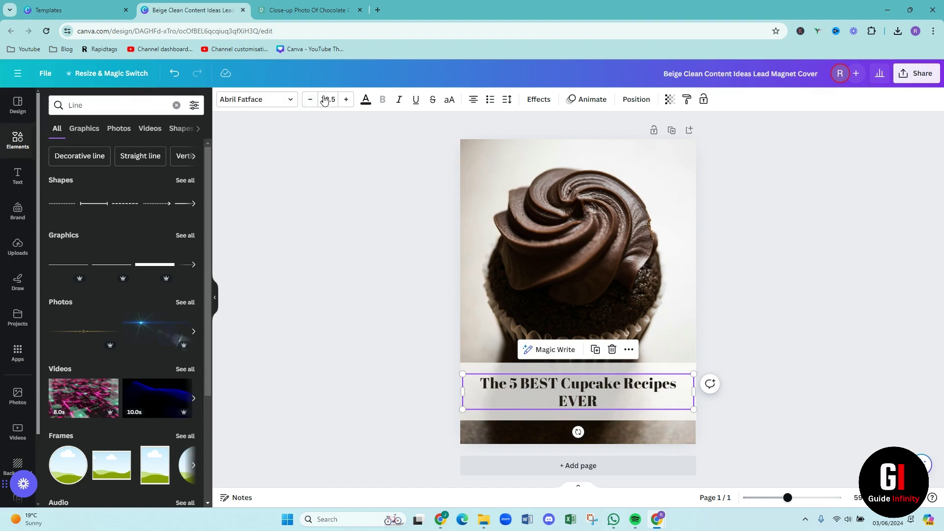
pyautogui.click(350, 100)
pyautogui.click(350, 100)
pyautogui.click(351, 99)
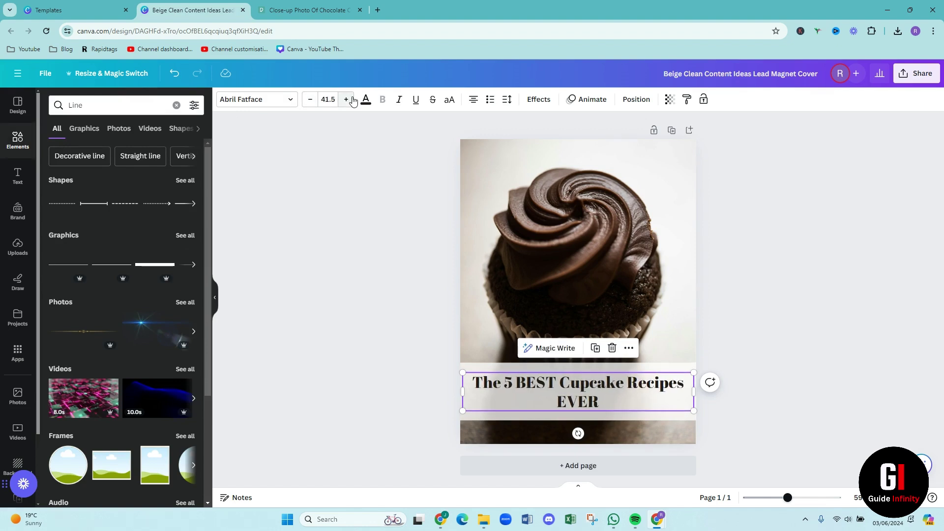
pyautogui.click(351, 100)
pyautogui.click(351, 100)
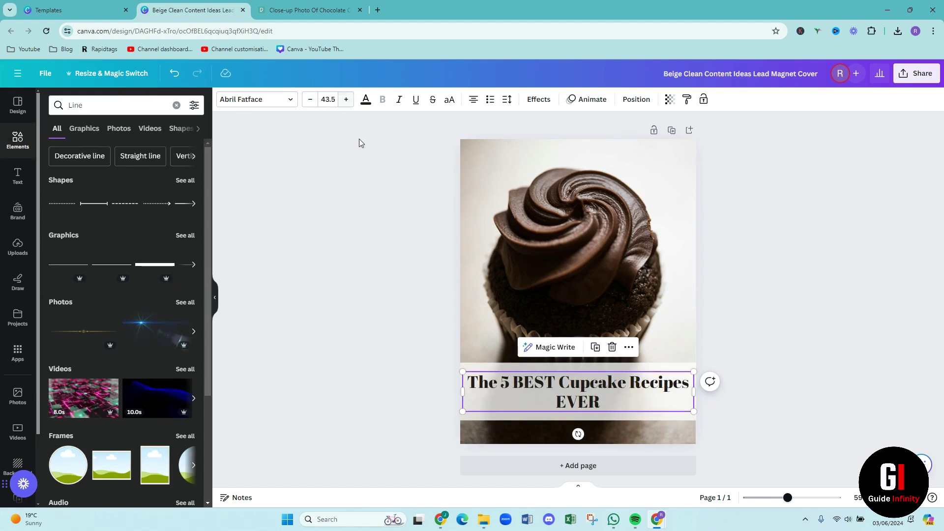
pyautogui.click(378, 335)
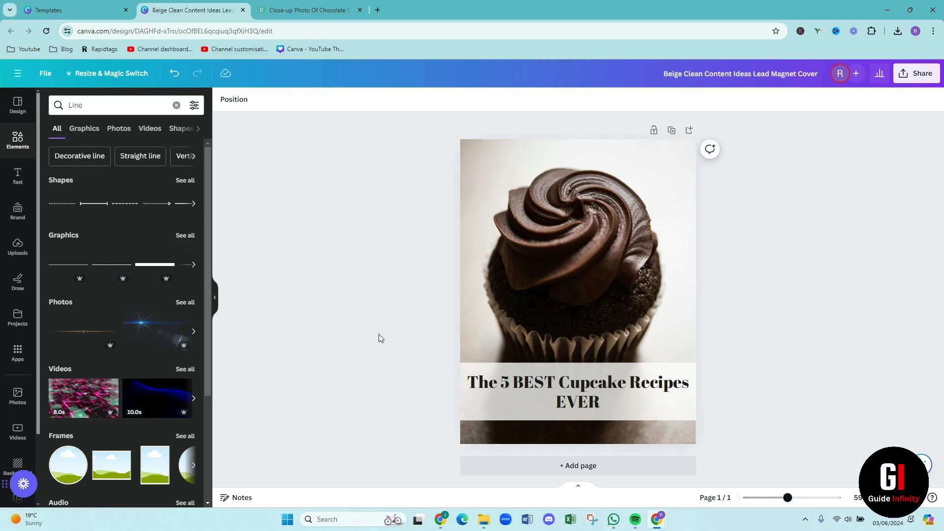
# Undo the title box resize so the band reaches further below 'EVER' again
pyautogui.click(512, 368)
pyautogui.moveTo(579, 365); pyautogui.dragTo(583, 411)
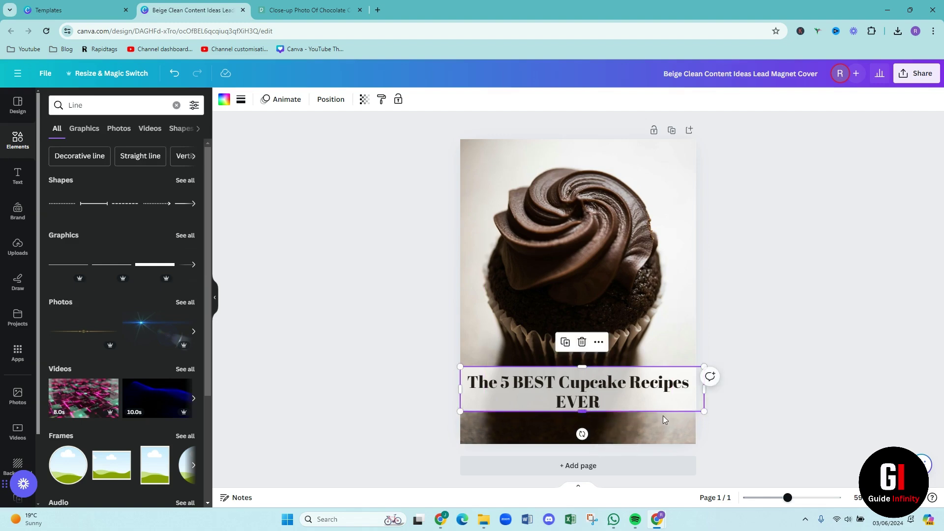
pyautogui.click(802, 394)
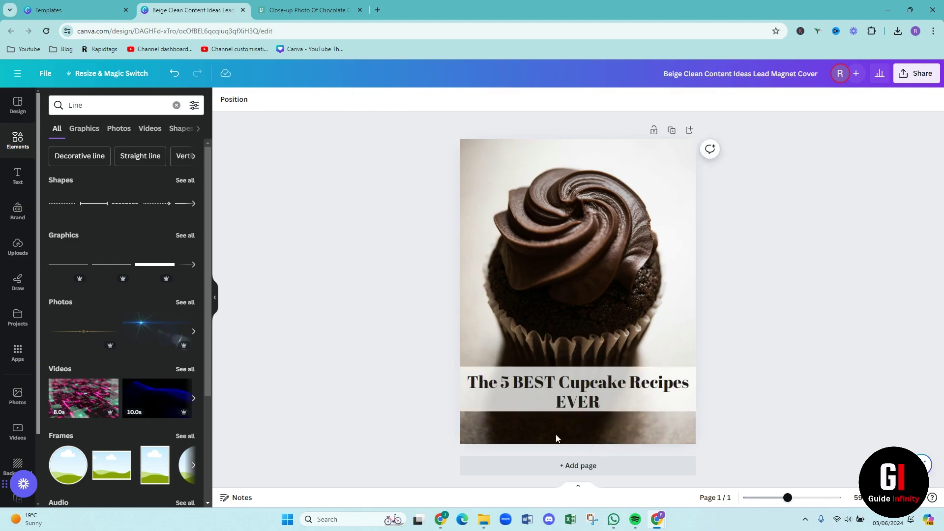
pyautogui.click(580, 413)
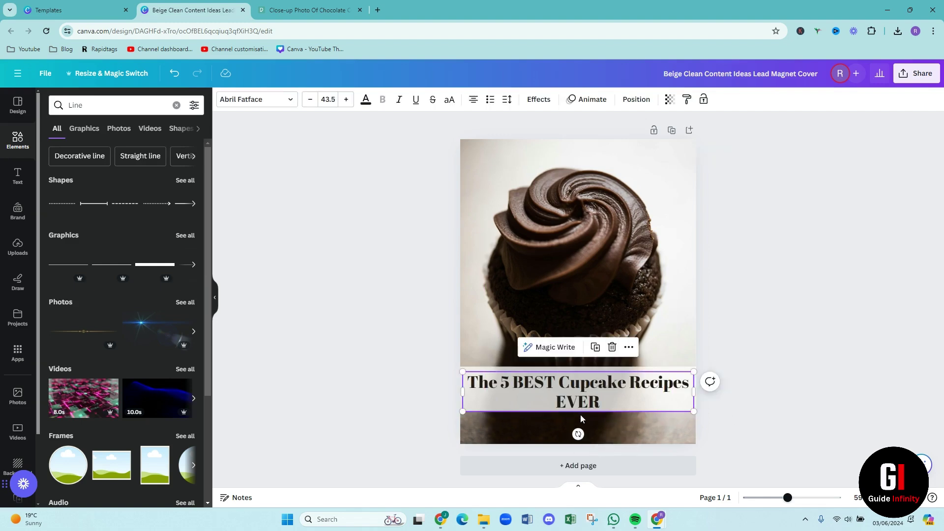
pyautogui.click(538, 387)
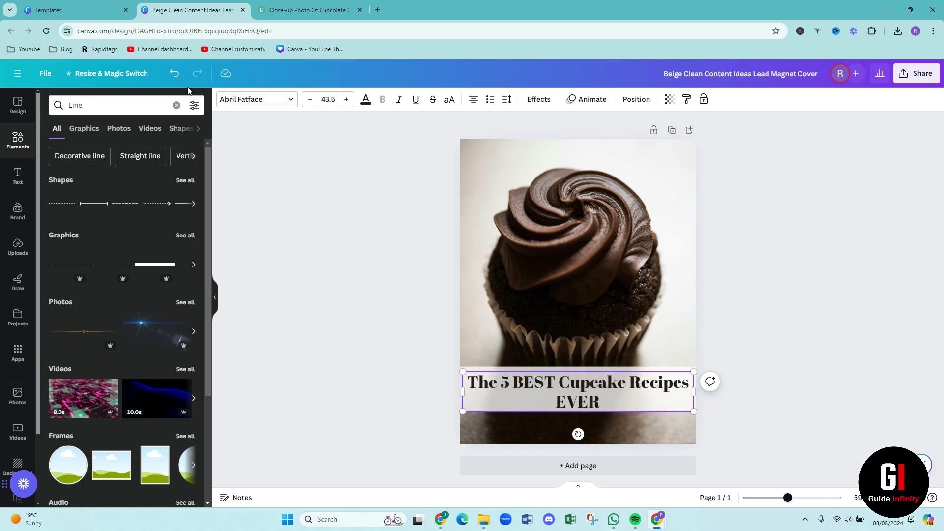
pyautogui.click(176, 74)
pyautogui.click(331, 243)
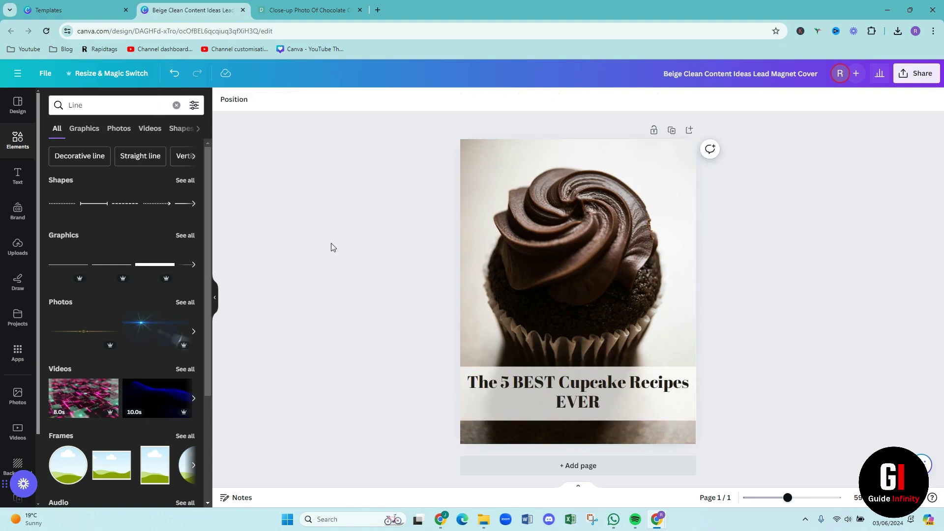
pyautogui.click(586, 394)
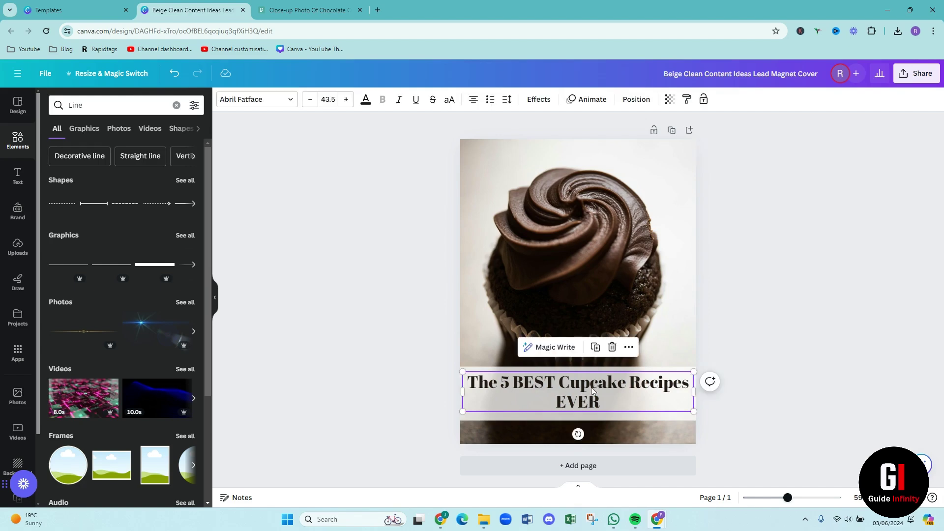
# Try red, yellow, orange and teal title colours, settling on the photo's near-black
pyautogui.click(365, 100)
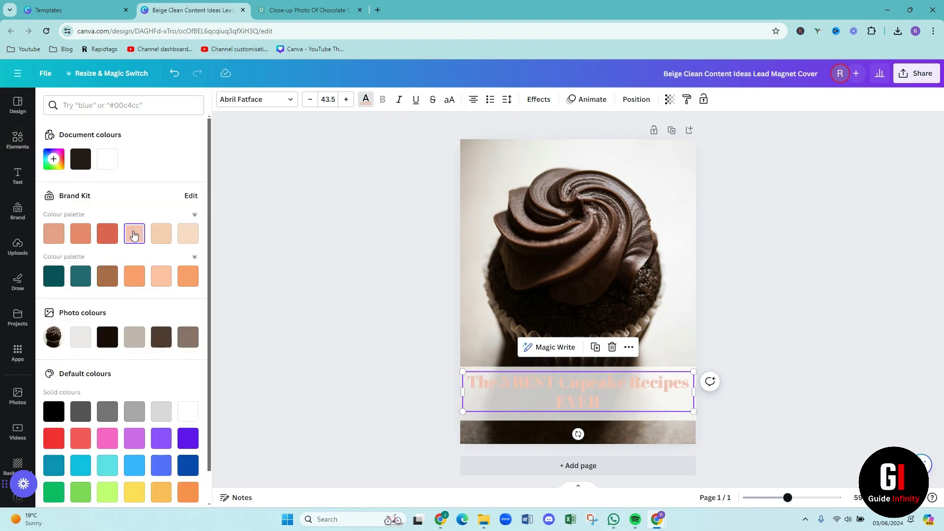
pyautogui.click(105, 236)
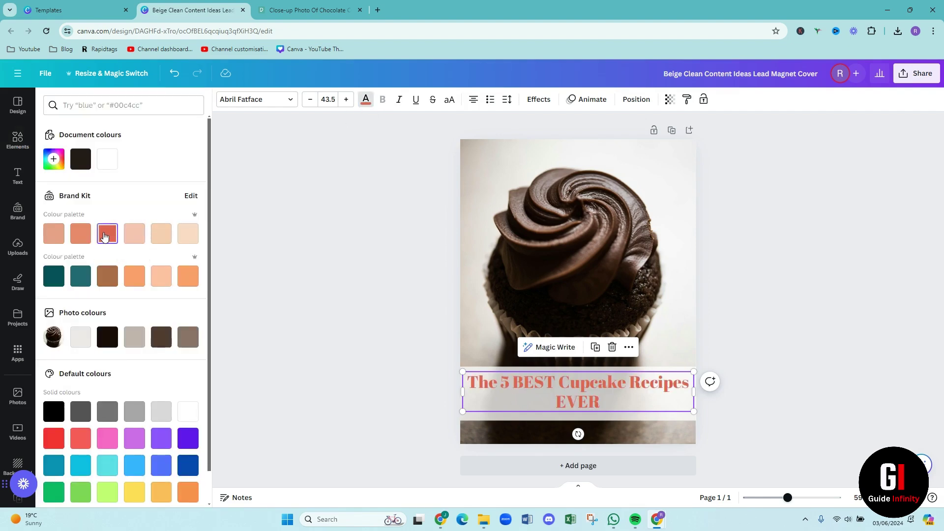
pyautogui.scroll(-1, 142, 433)
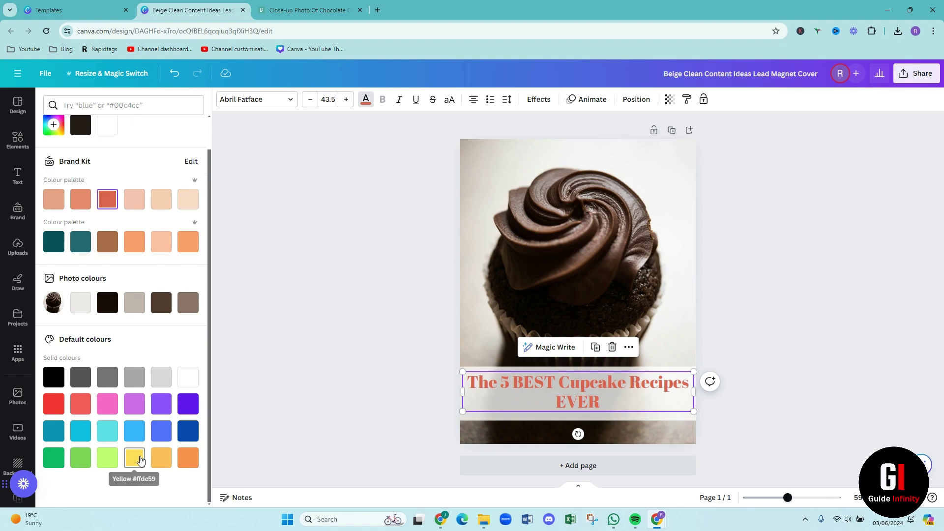
pyautogui.click(140, 460)
pyautogui.click(188, 461)
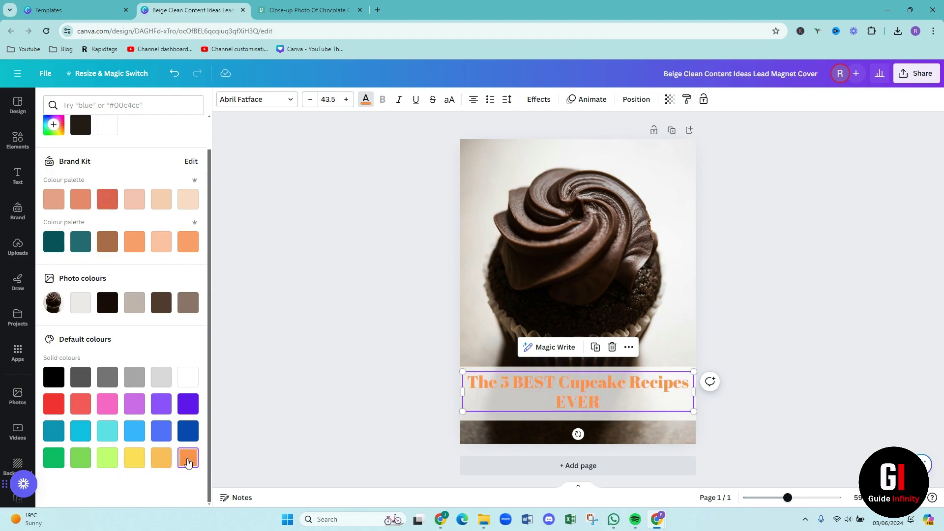
pyautogui.click(54, 404)
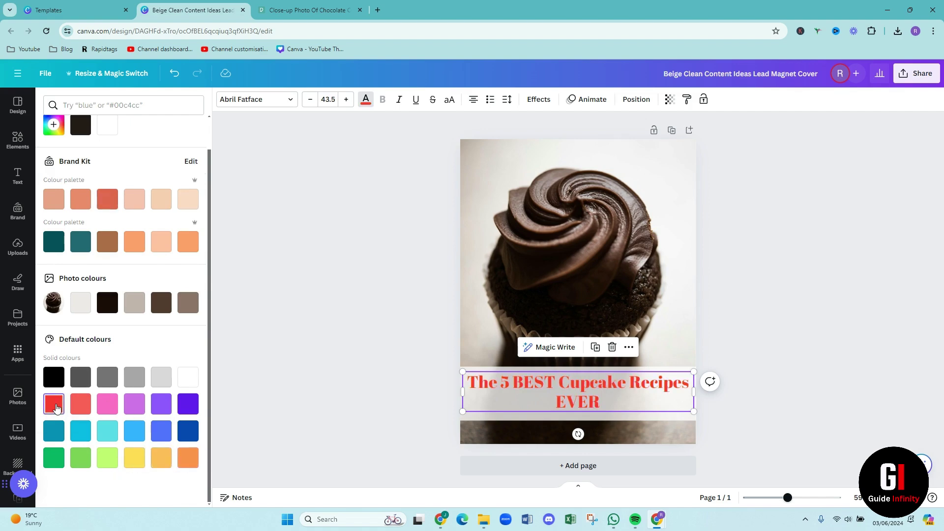
pyautogui.click(55, 431)
pyautogui.click(155, 313)
pyautogui.click(111, 309)
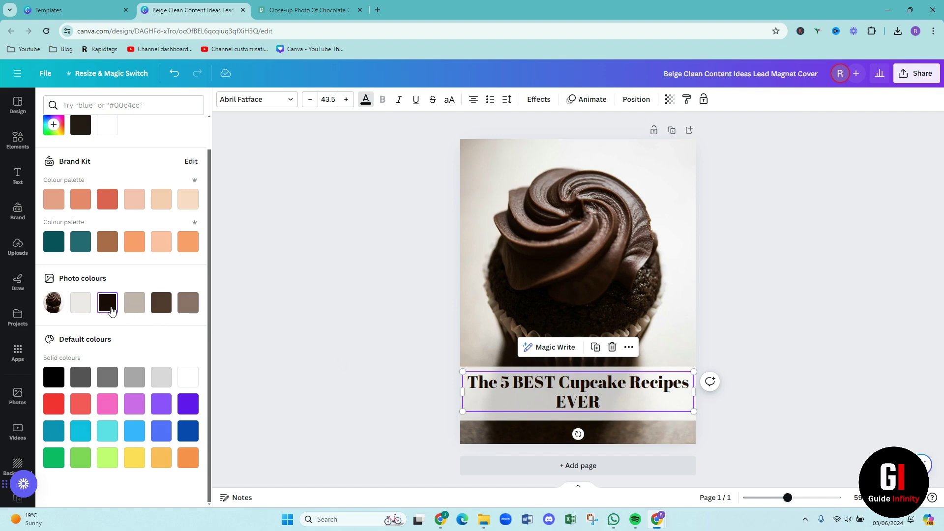
# Add a line graphic from the Elements search results for 'Line'
pyautogui.click(373, 387)
pyautogui.click(14, 153)
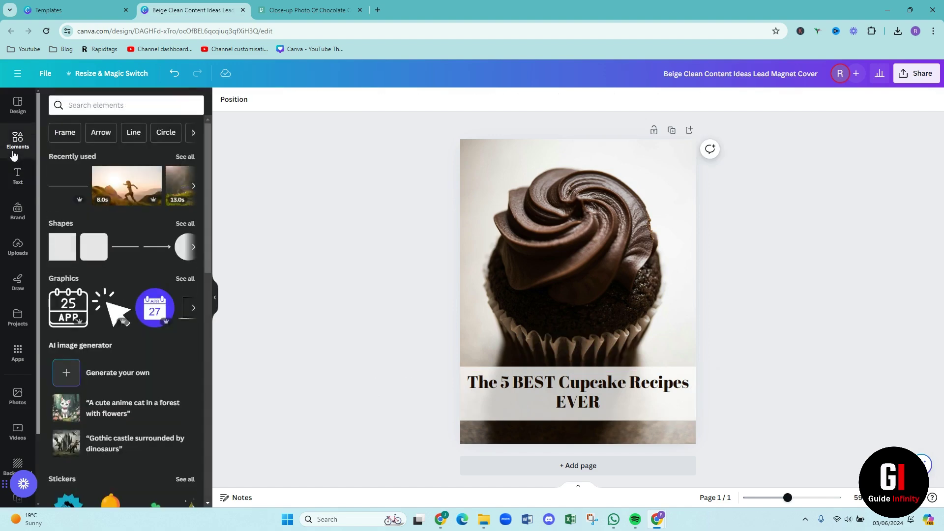
pyautogui.click(74, 105)
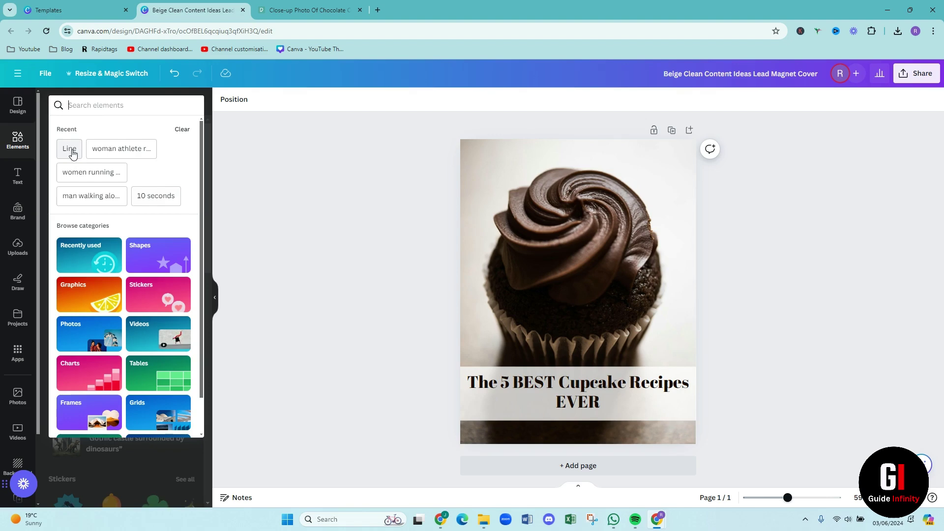
pyautogui.click(70, 149)
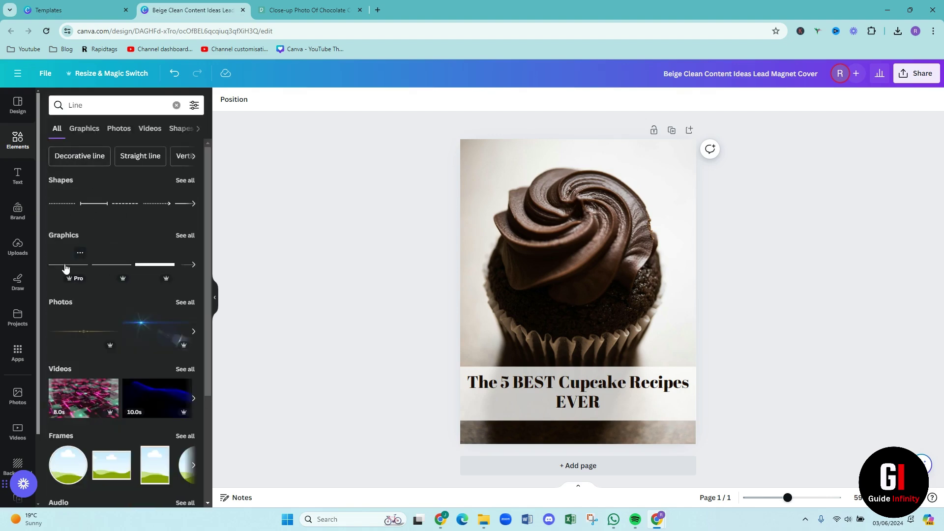
pyautogui.click(185, 235)
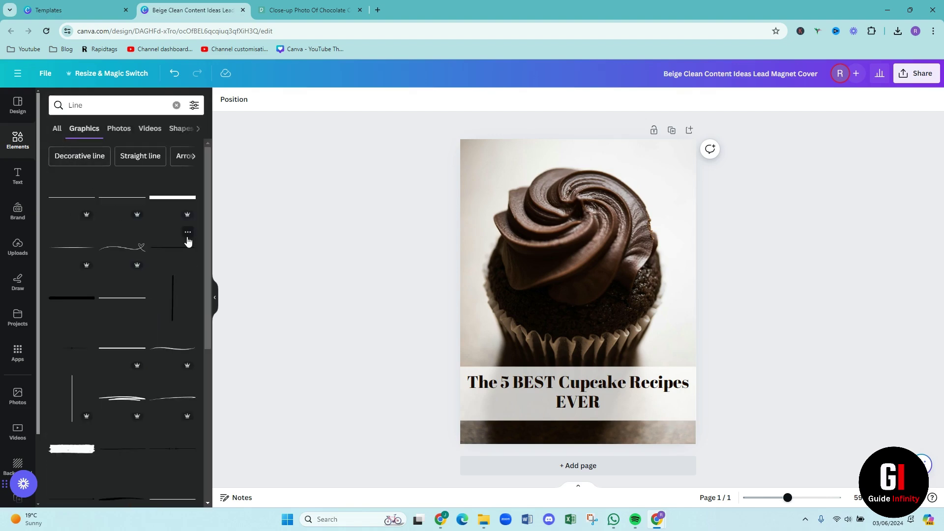
pyautogui.click(126, 348)
# Stretch the line across the full cover width and place it just above the title
pyautogui.moveTo(531, 292); pyautogui.dragTo(460, 294)
pyautogui.moveTo(624, 291); pyautogui.dragTo(676, 367)
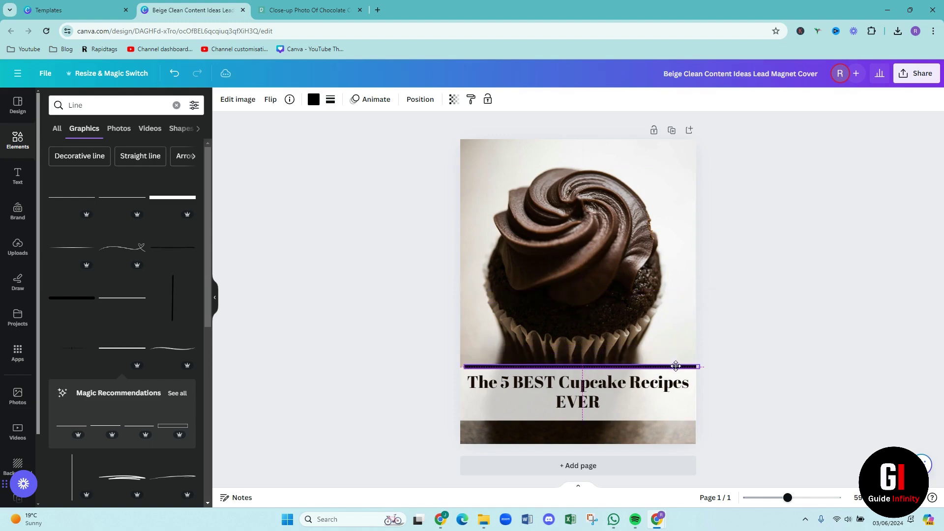
pyautogui.click(726, 340)
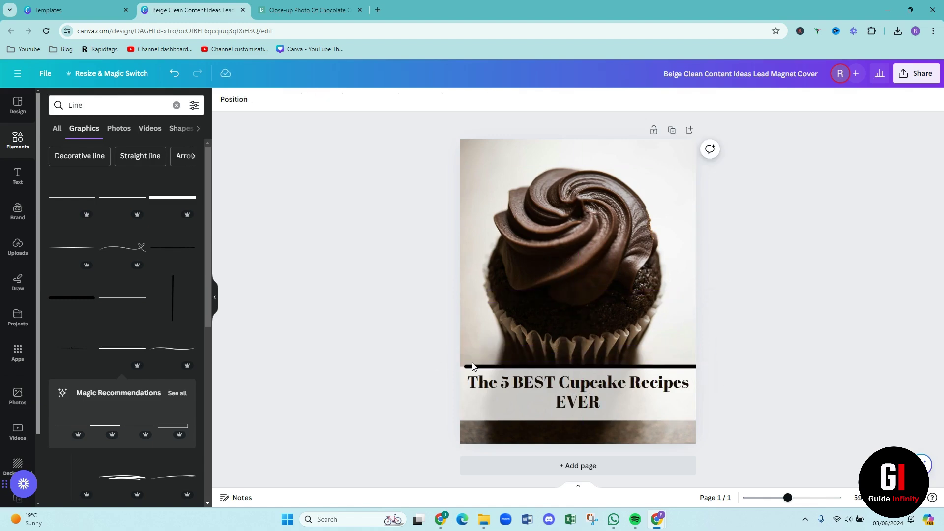
pyautogui.moveTo(472, 366); pyautogui.dragTo(465, 365)
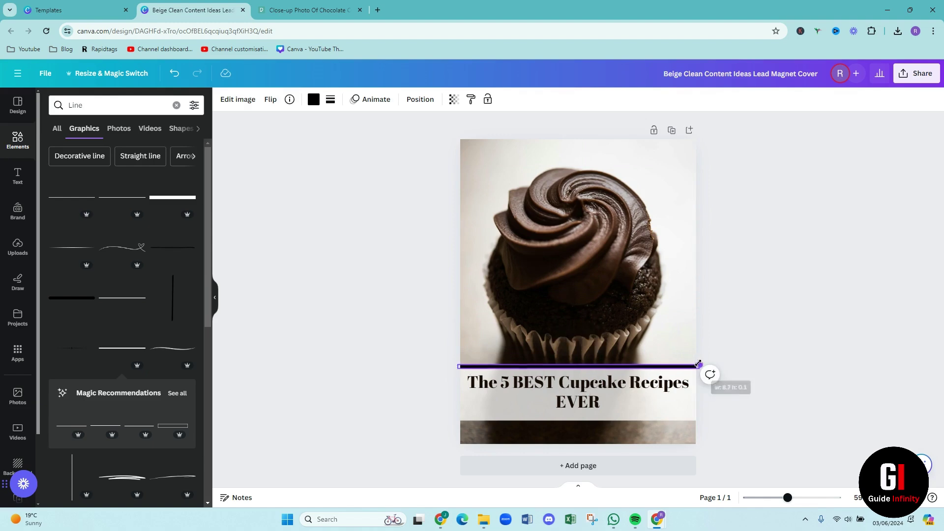
# Colour the line above the title coral red-orange
pyautogui.click(728, 339)
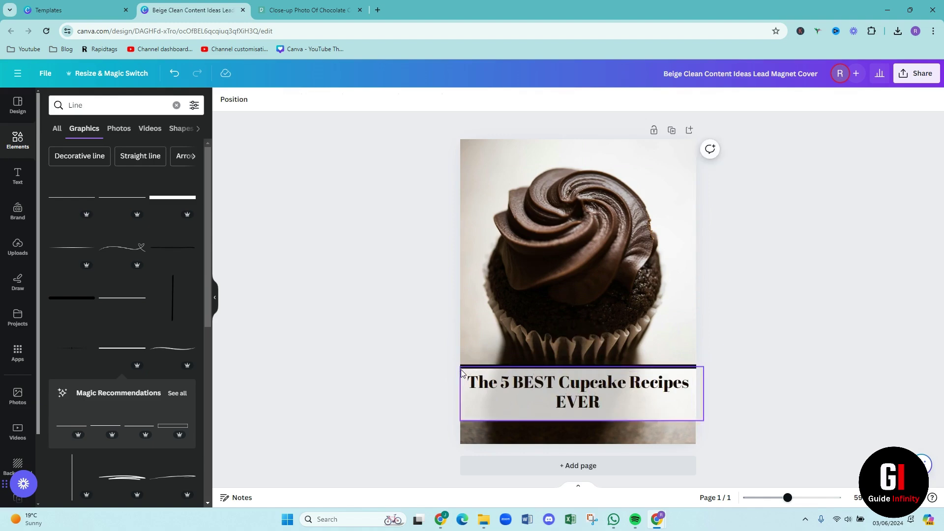
pyautogui.click(536, 366)
pyautogui.click(313, 99)
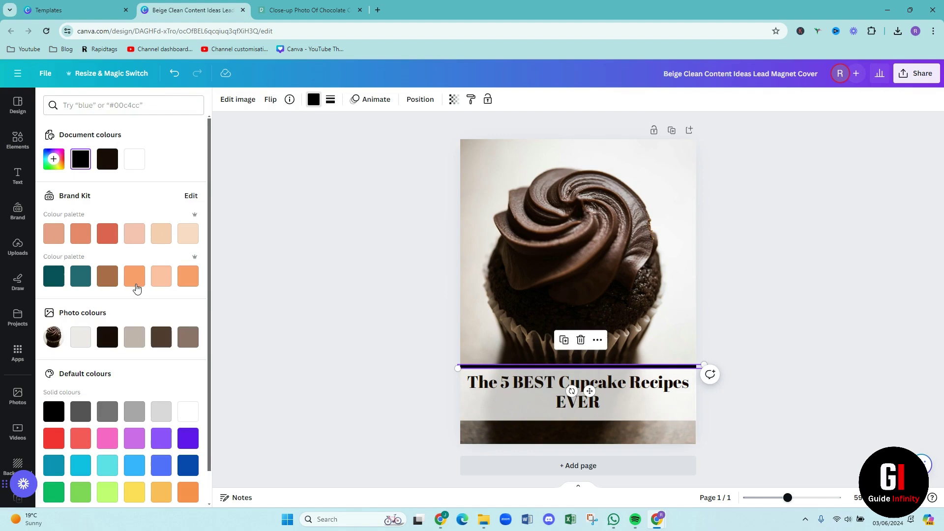
pyautogui.click(109, 233)
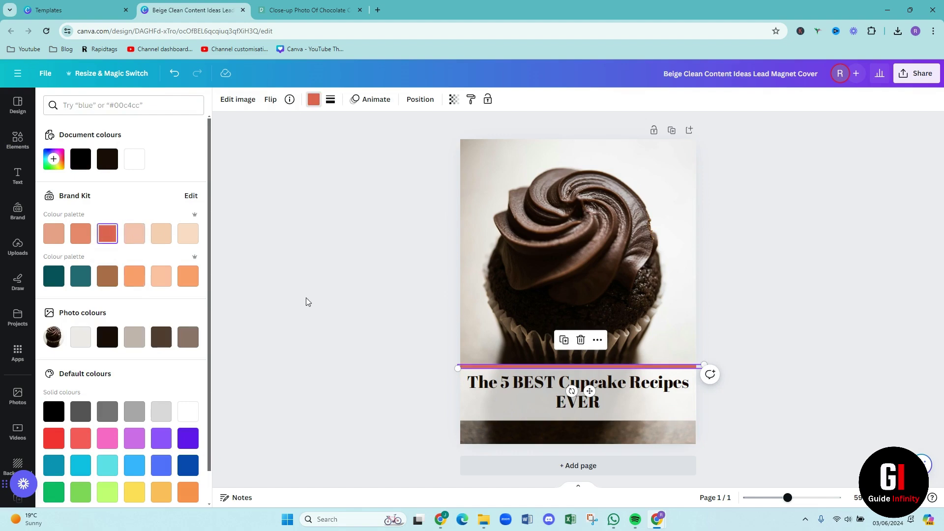
pyautogui.click(356, 303)
pyautogui.click(356, 304)
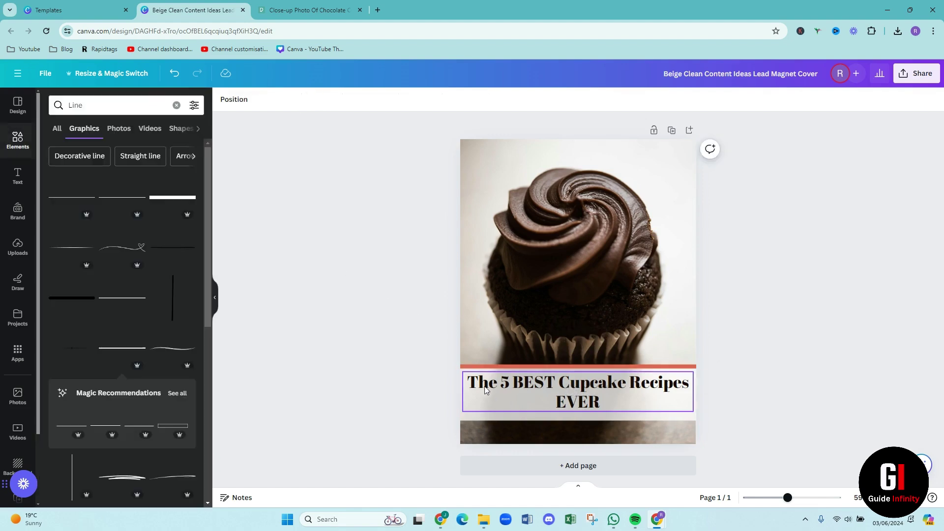
# Duplicate the coral line with Ctrl+D and move the copy below the title band
pyautogui.click(476, 366)
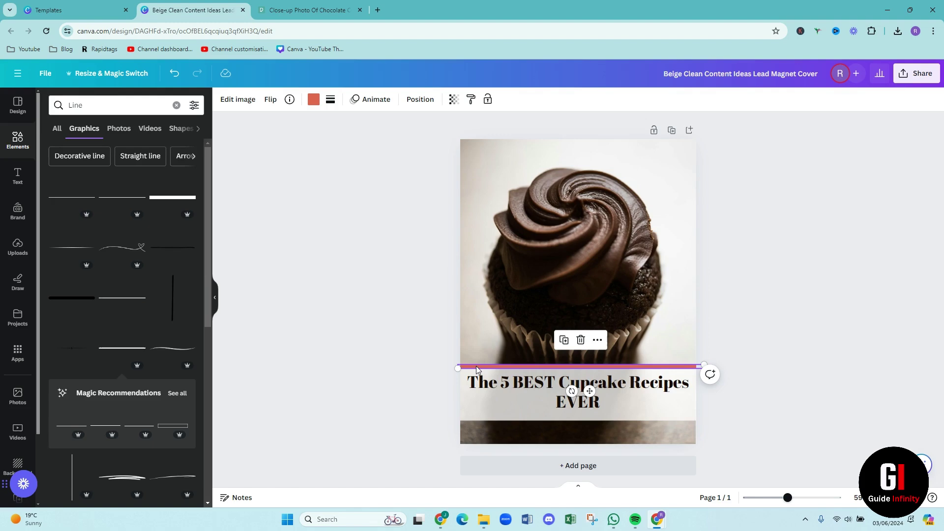
pyautogui.hotkey('ctrl', 'd')
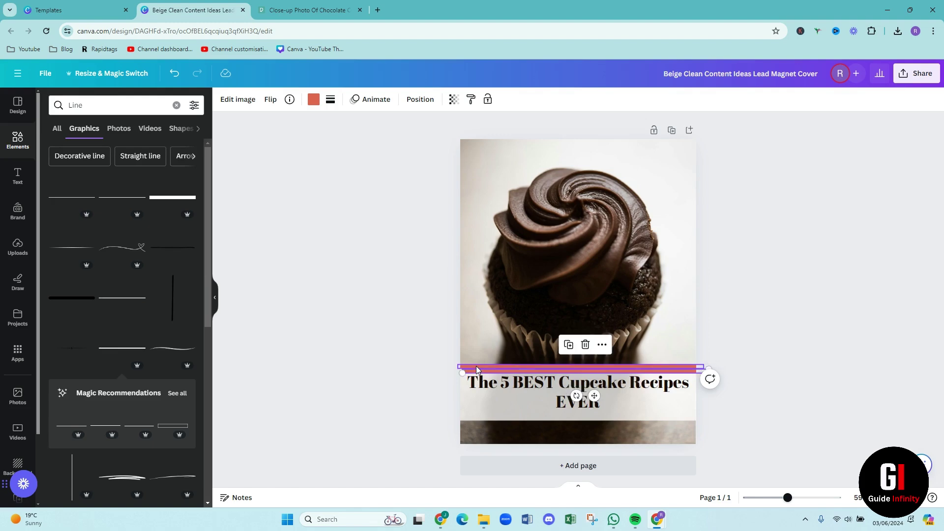
pyautogui.moveTo(477, 370); pyautogui.dragTo(467, 421)
pyautogui.click(407, 404)
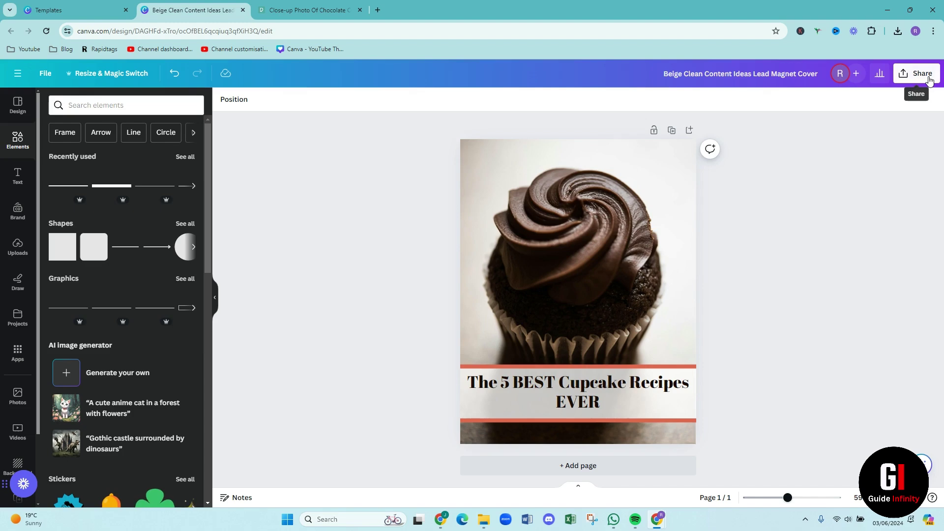
# Open the cover's Download settings via Share, offering PNG at 1,545 × 2,000 px
pyautogui.click(922, 74)
pyautogui.click(820, 323)
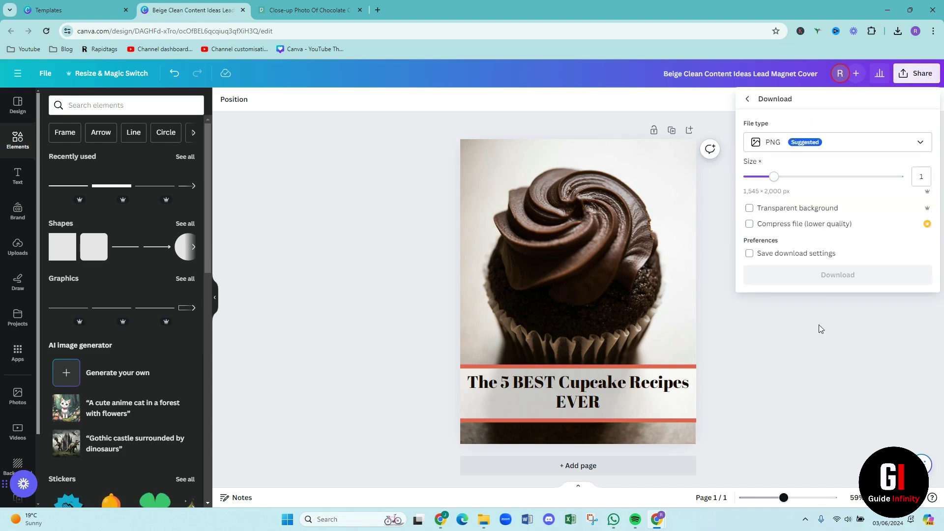